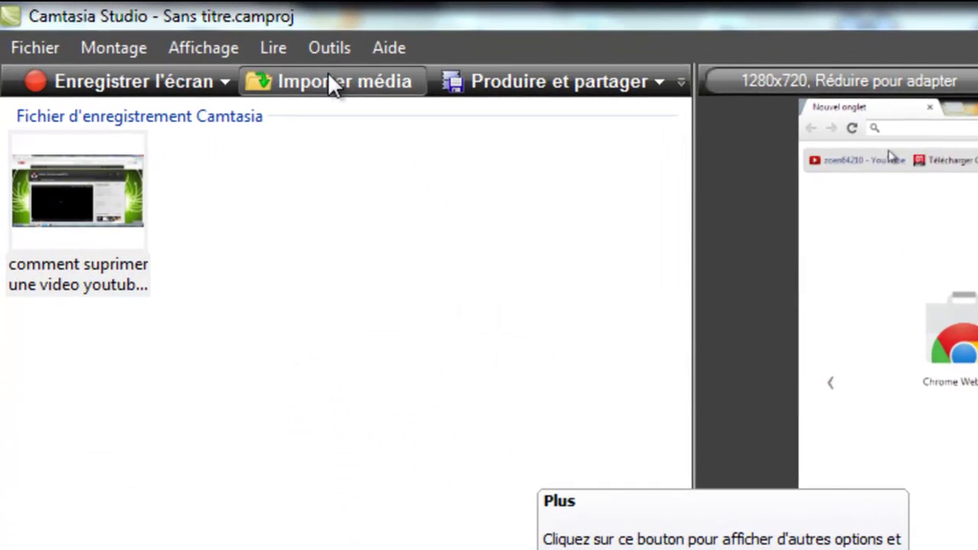
Import Kalimba.mp3 from the Échantillons de musique folder of the music library into the project's clips
click(329, 76)
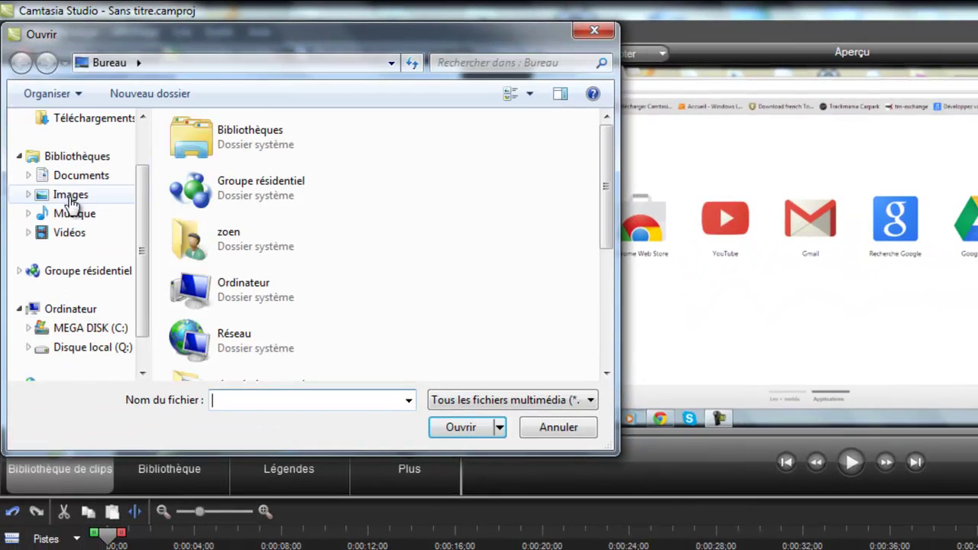
click(74, 213)
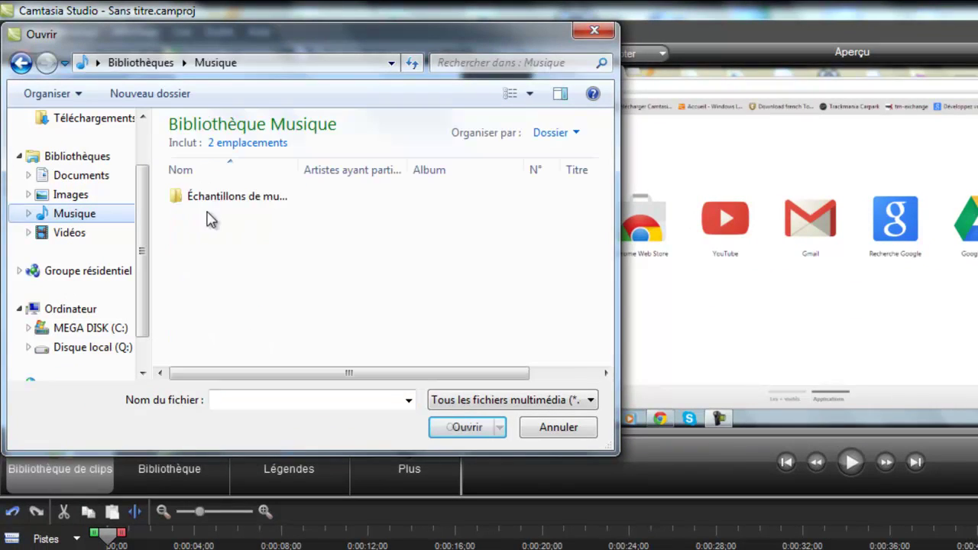
double_click(258, 199)
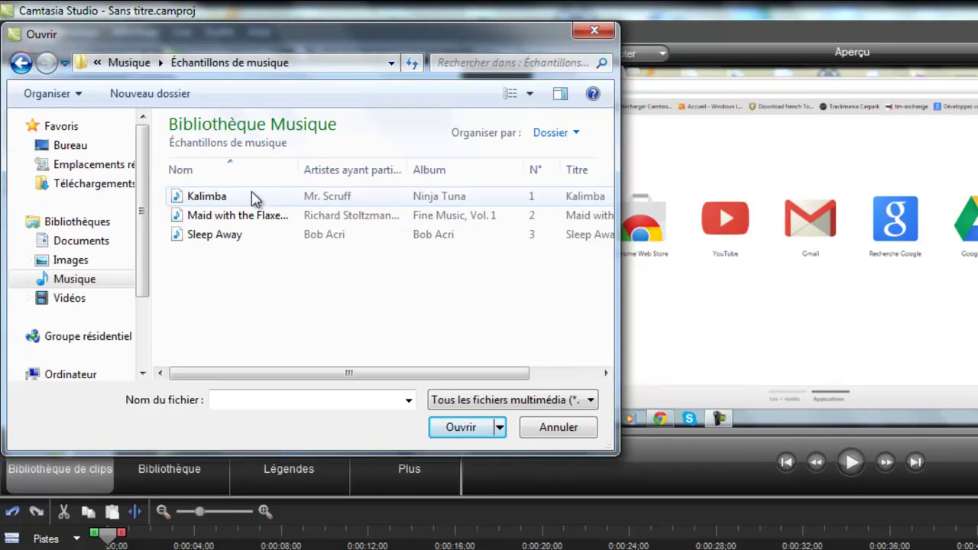
double_click(206, 197)
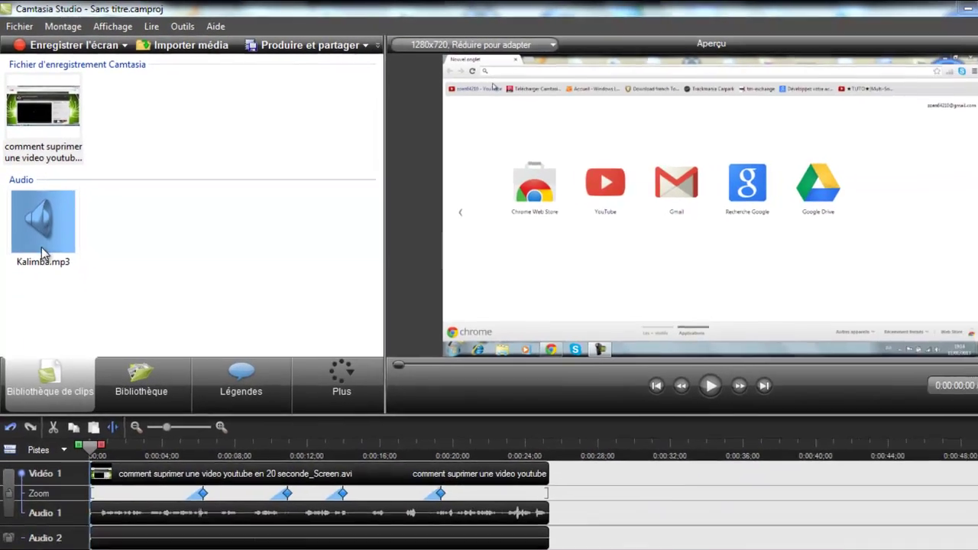
Place Kalimba.mp3 on the Audio 2 track at 0:00:00;00
click(51, 267)
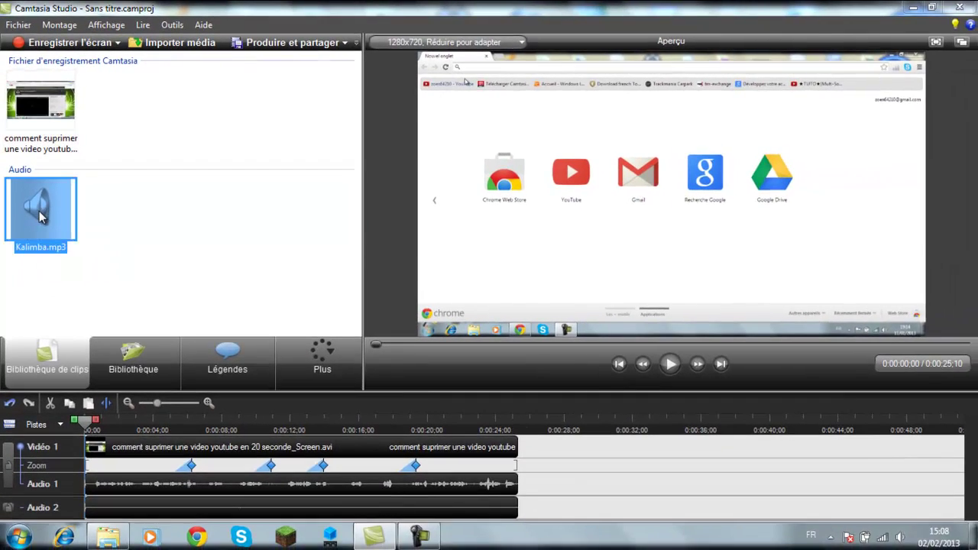
drag(143, 317, 91, 505)
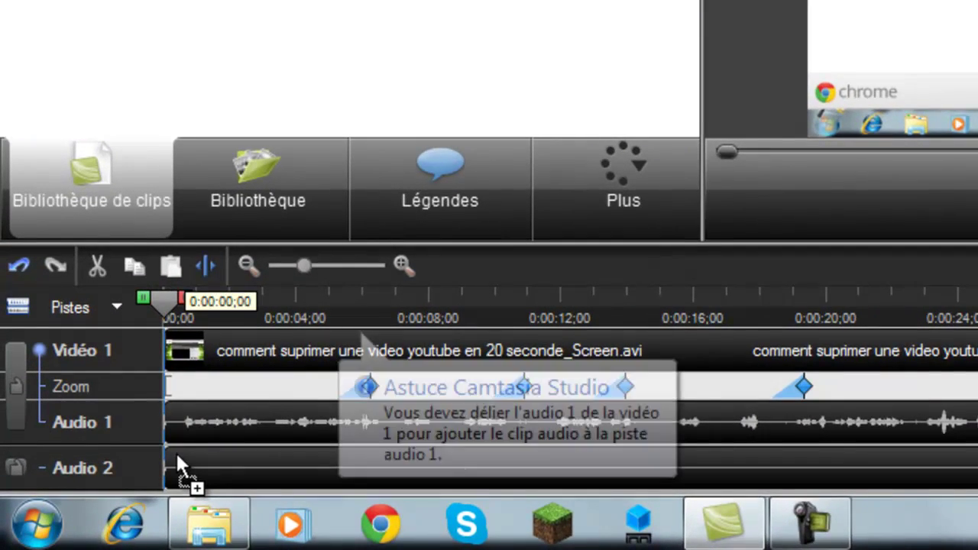
drag(177, 464, 166, 463)
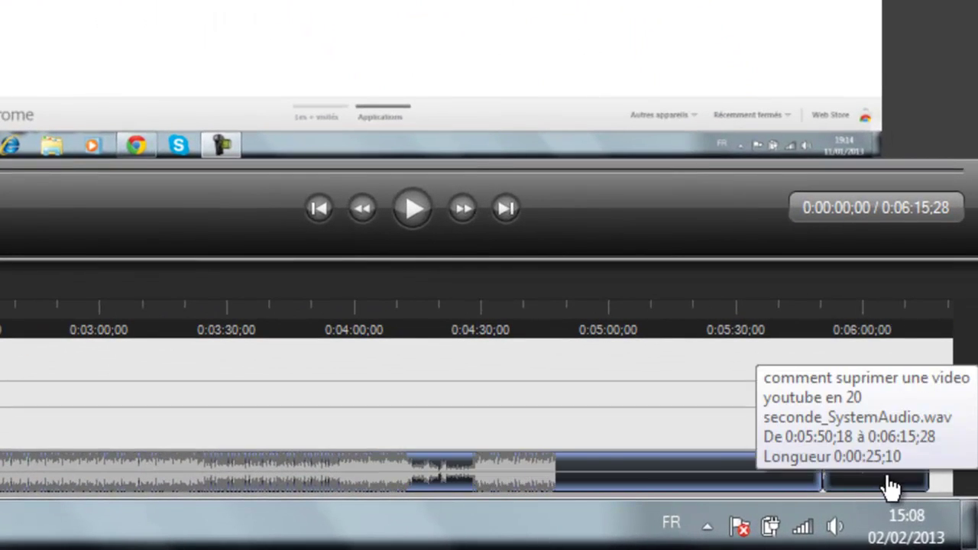
Remove the system audio clip after the music on Audio 2 and trim Kalimba.mp3 to end at 0:00:26;12, near the video's end
right_click(866, 478)
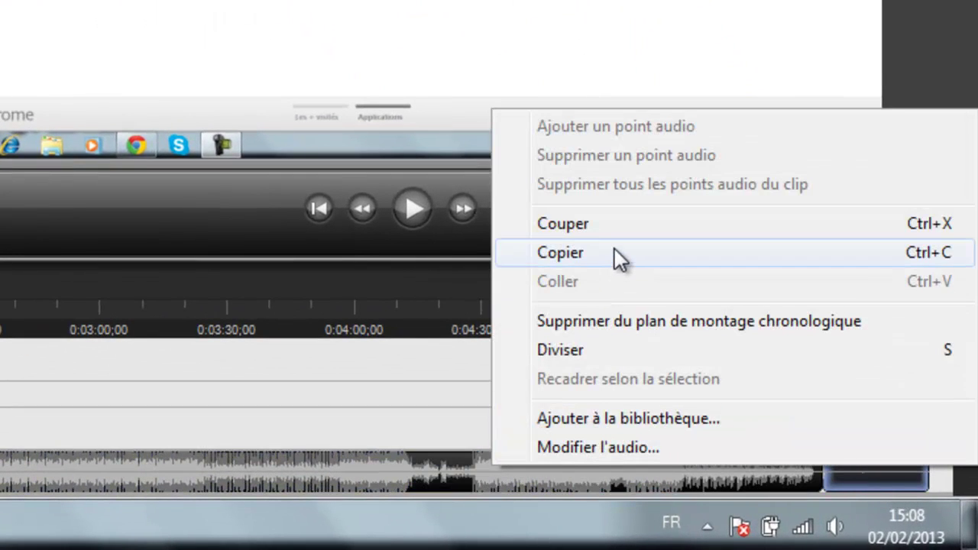
click(634, 325)
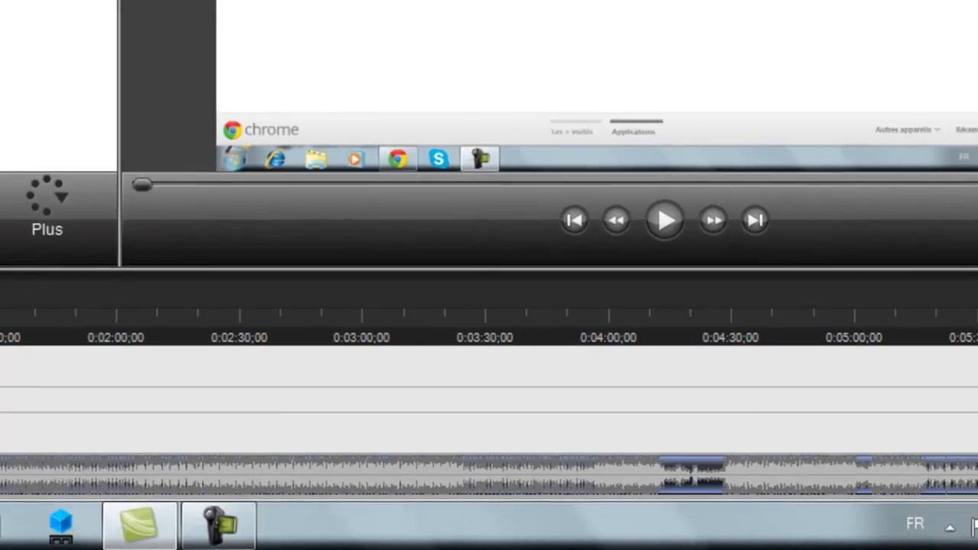
drag(800, 495, 124, 464)
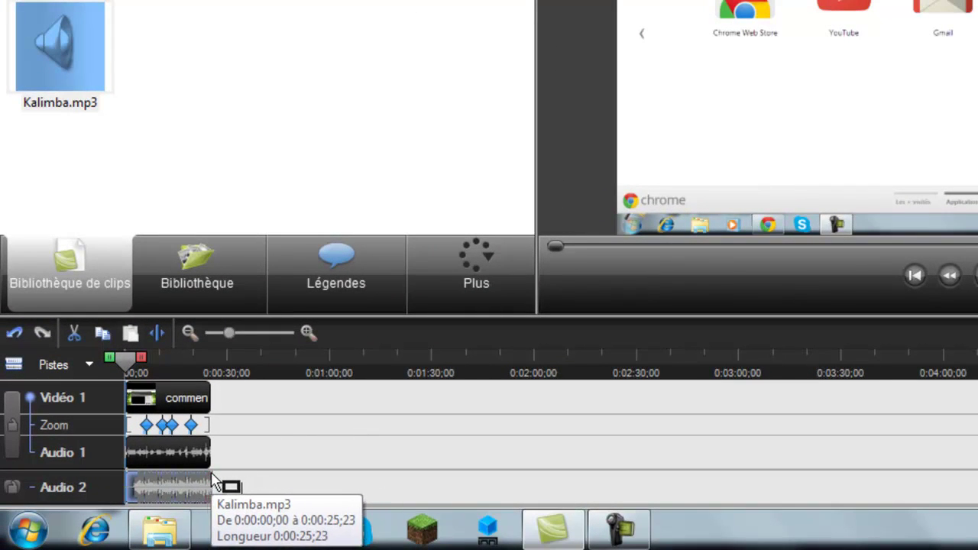
drag(214, 483, 219, 485)
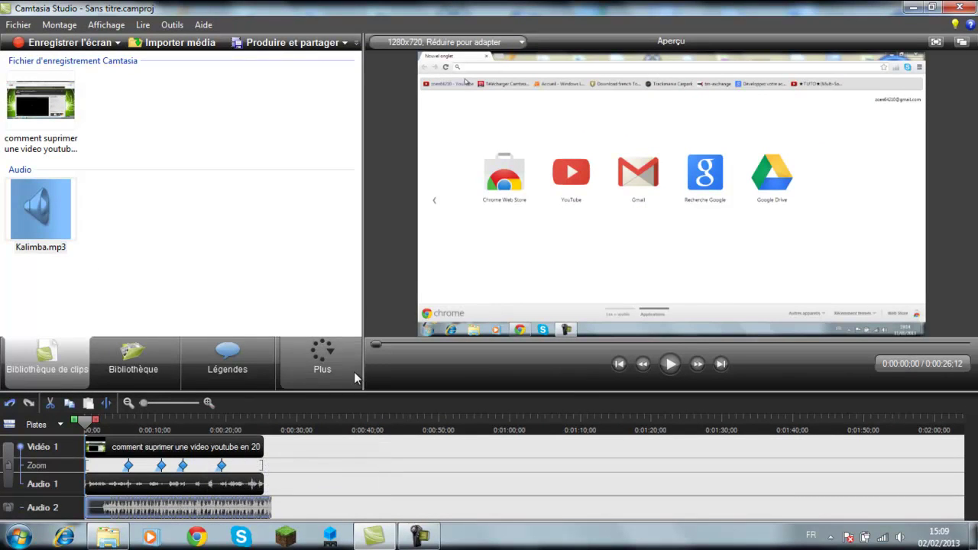
Preview the project with its background music and open the Audio editing options
click(671, 364)
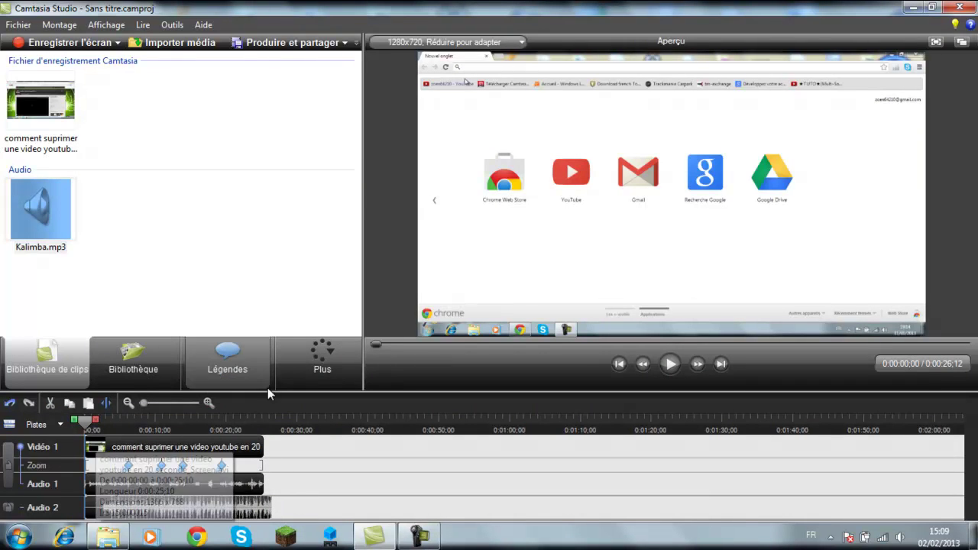
click(327, 359)
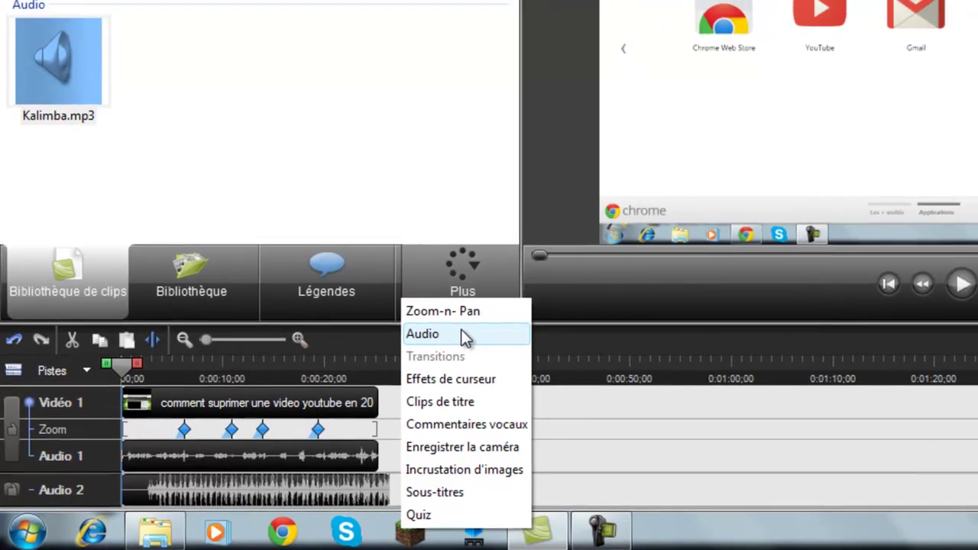
click(489, 320)
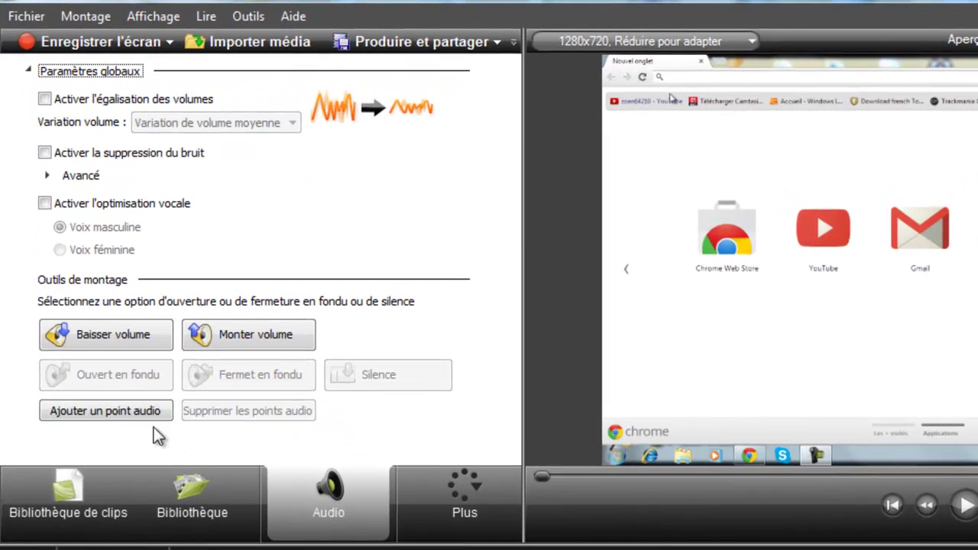
Try lowering the volume of the Audio 1 track and preview the playback
click(111, 333)
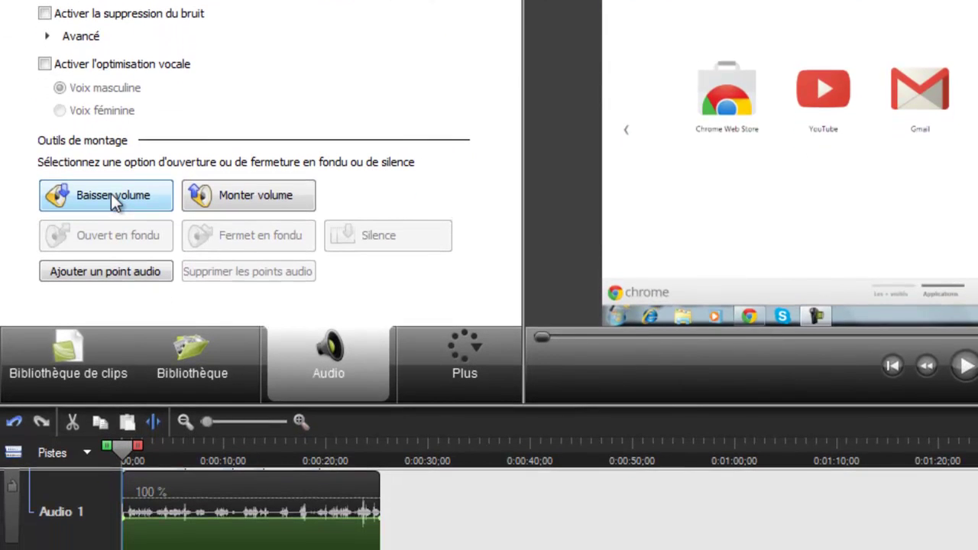
click(111, 194)
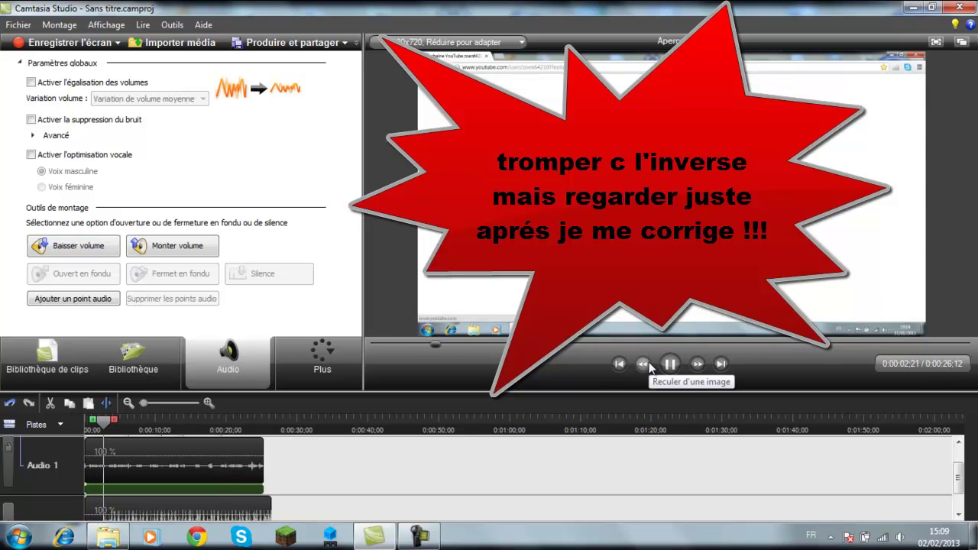
key(space)
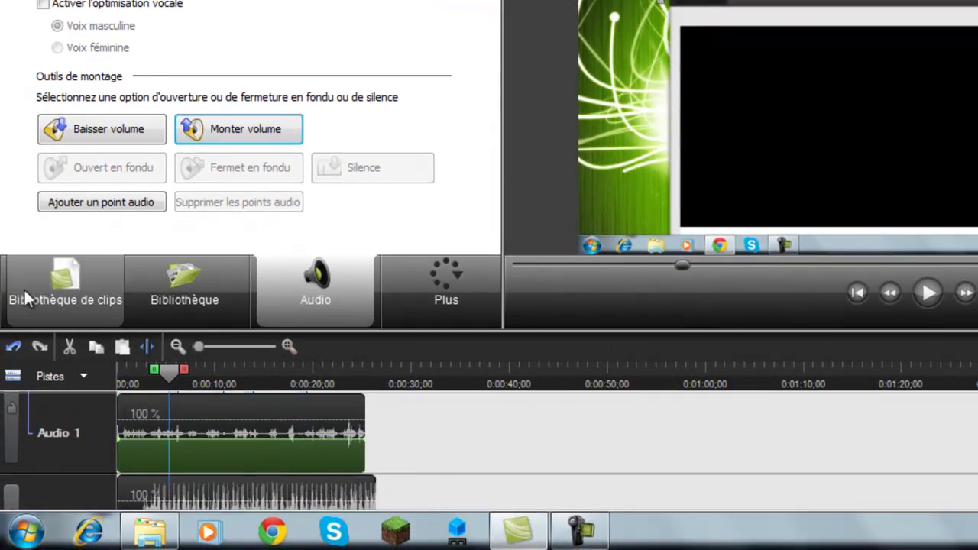
Return to the clip library view and open the Kalimba.mp3 clip on Audio 2 for audio editing
click(72, 295)
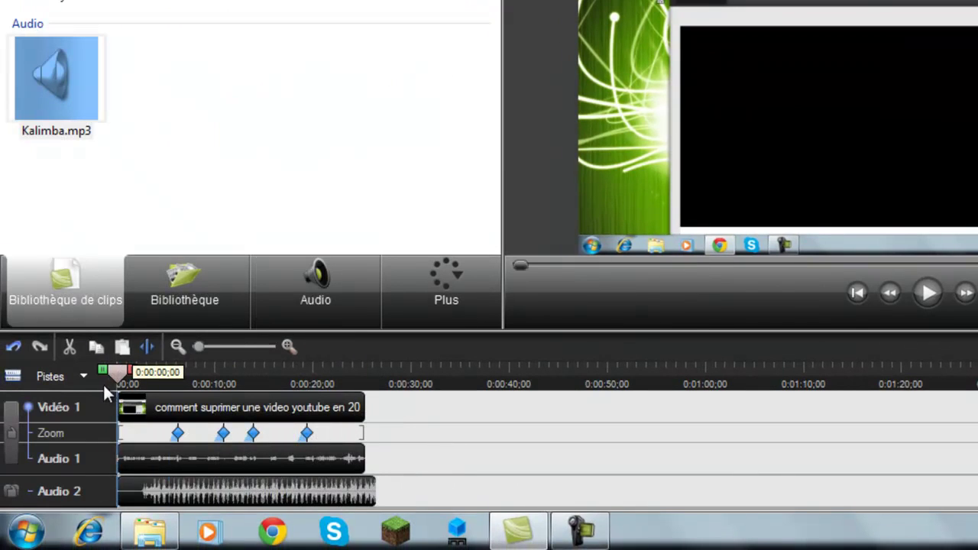
click(244, 502)
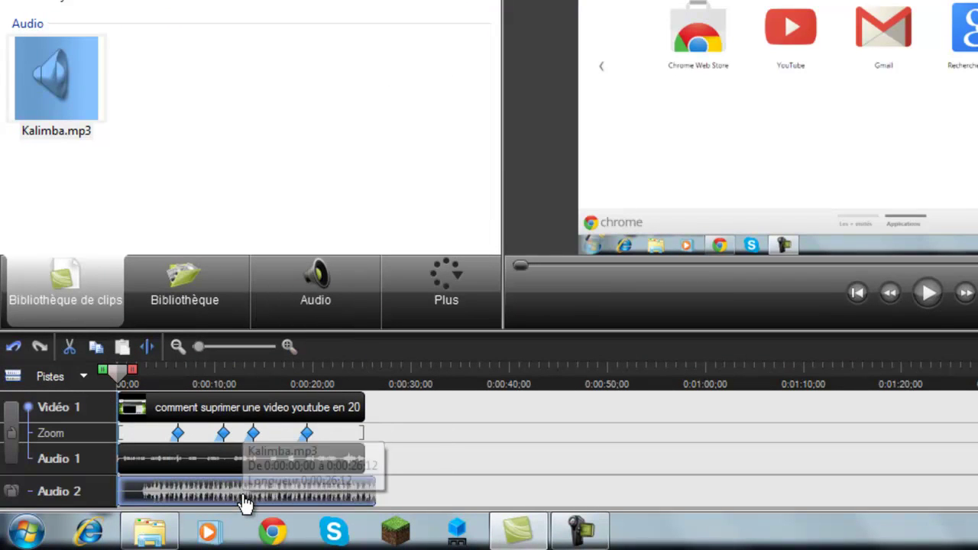
right_click(242, 491)
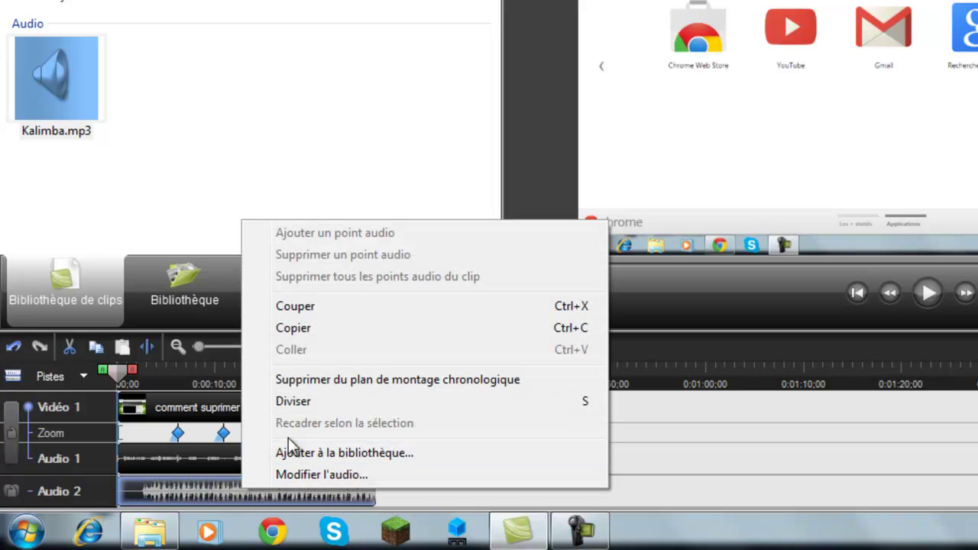
click(321, 474)
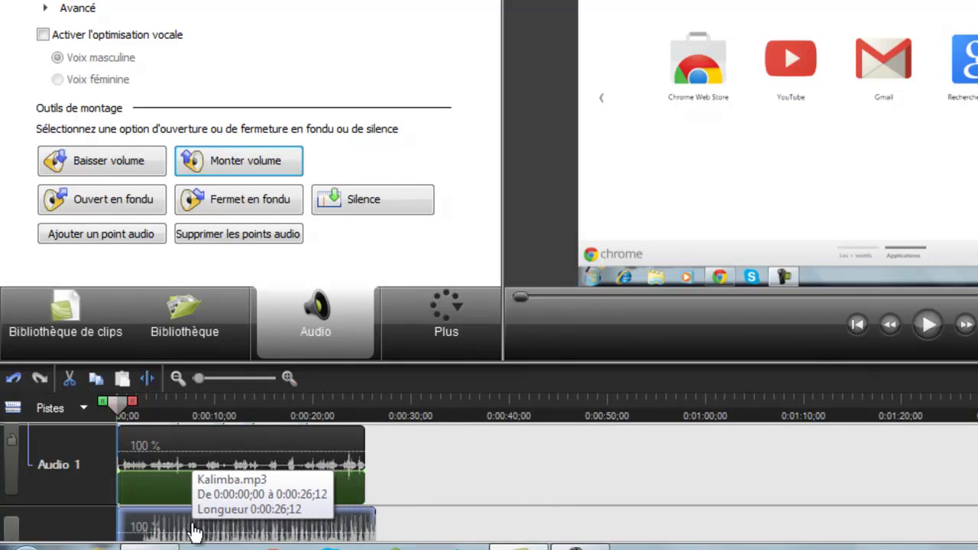
Lock the Audio 1 track and reopen audio editing for the Kalimba.mp3 clip on Audio 2
right_click(193, 532)
click(17, 466)
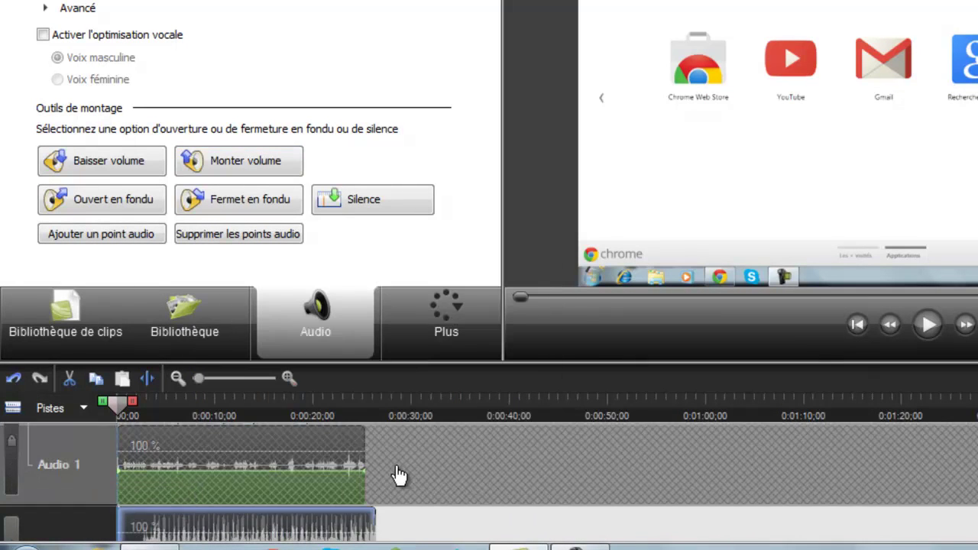
right_click(223, 526)
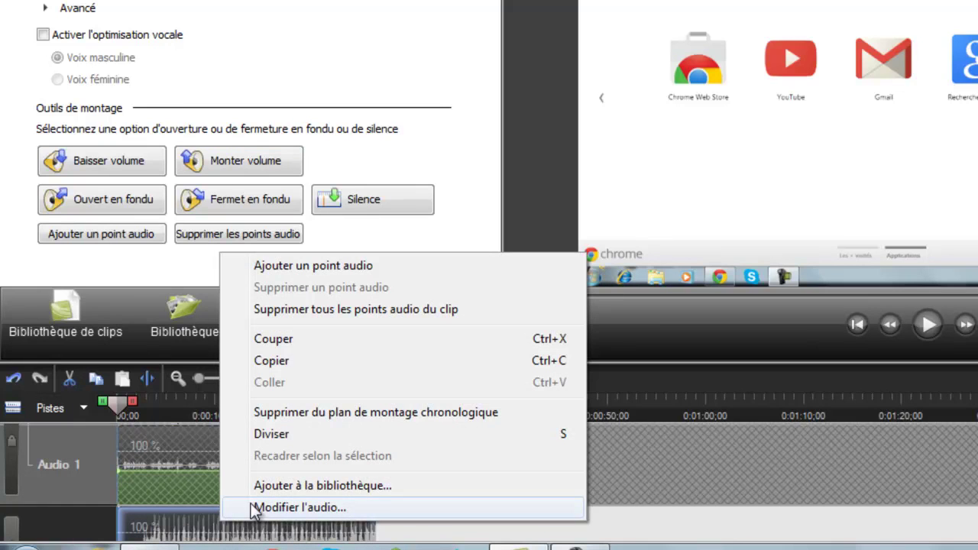
click(262, 507)
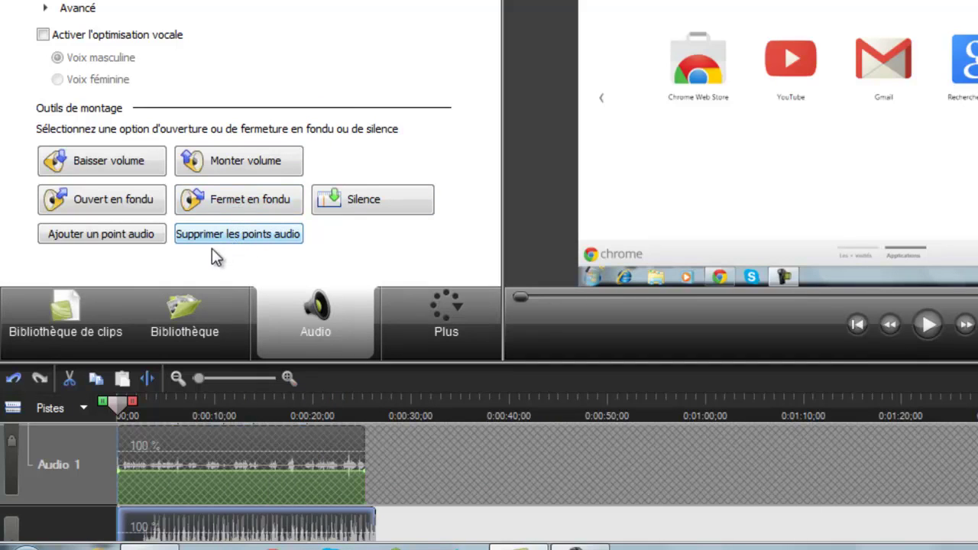
Lower the volume of the Kalimba.mp3 clip by three steps and preview the playback
click(134, 172)
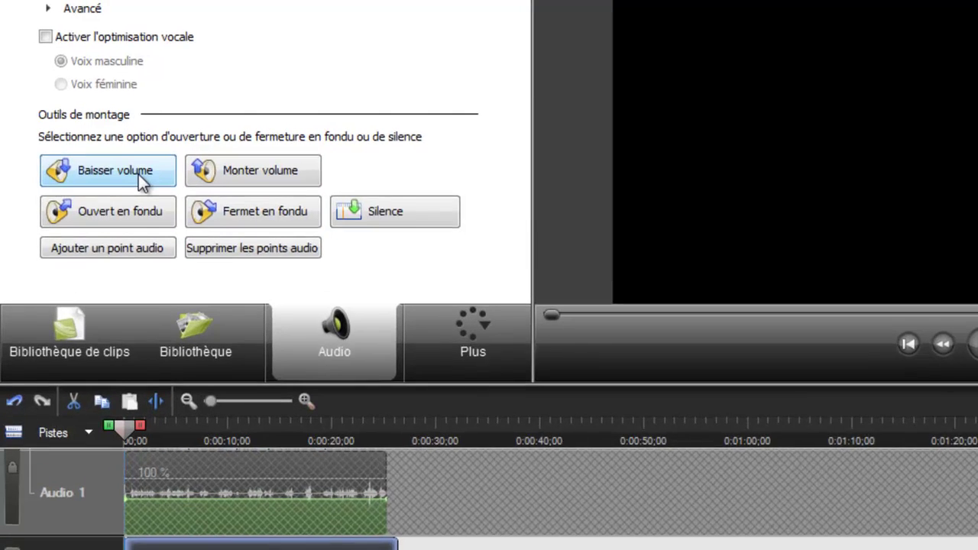
click(138, 175)
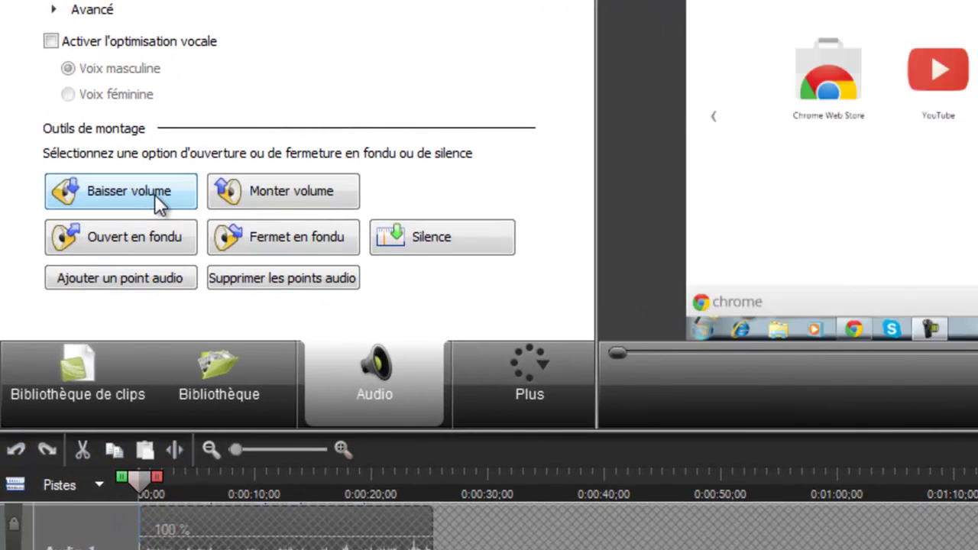
click(155, 195)
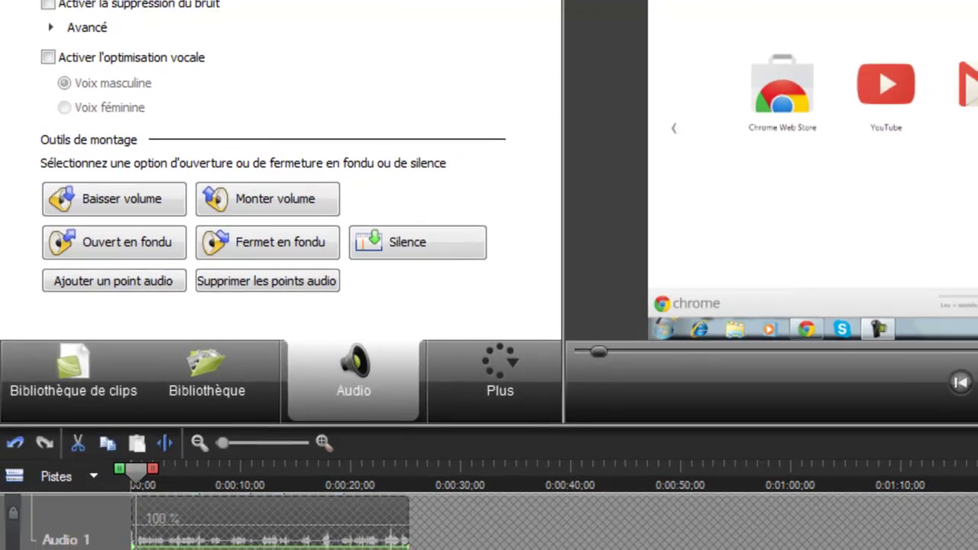
click(669, 365)
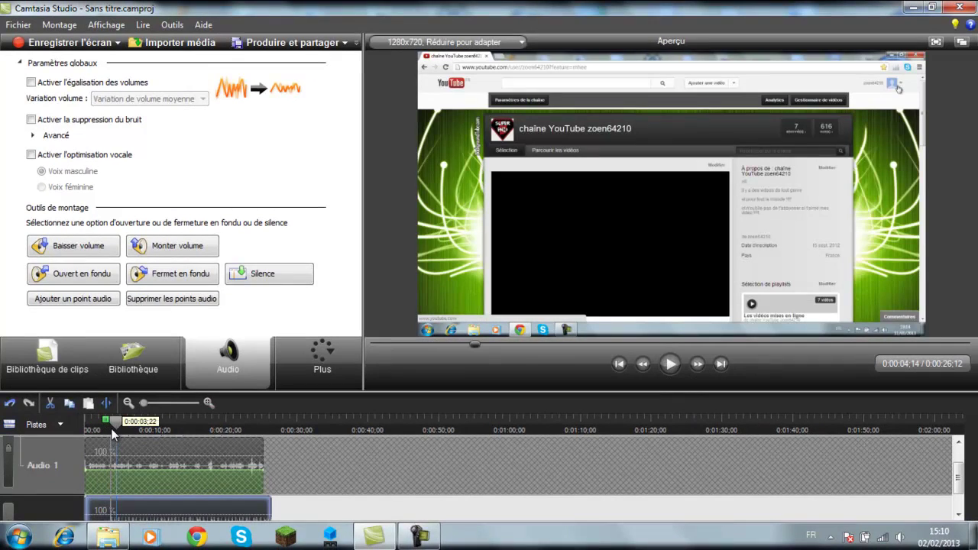
Move the playhead back to the start, lower the Kalimba.mp3 volume two more steps and preview the mix
drag(113, 433, 71, 422)
click(80, 246)
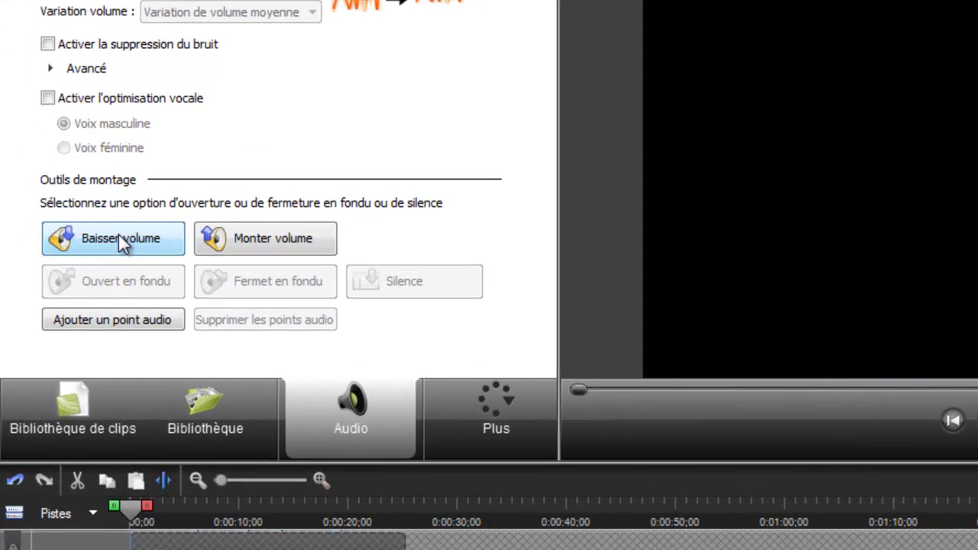
click(119, 237)
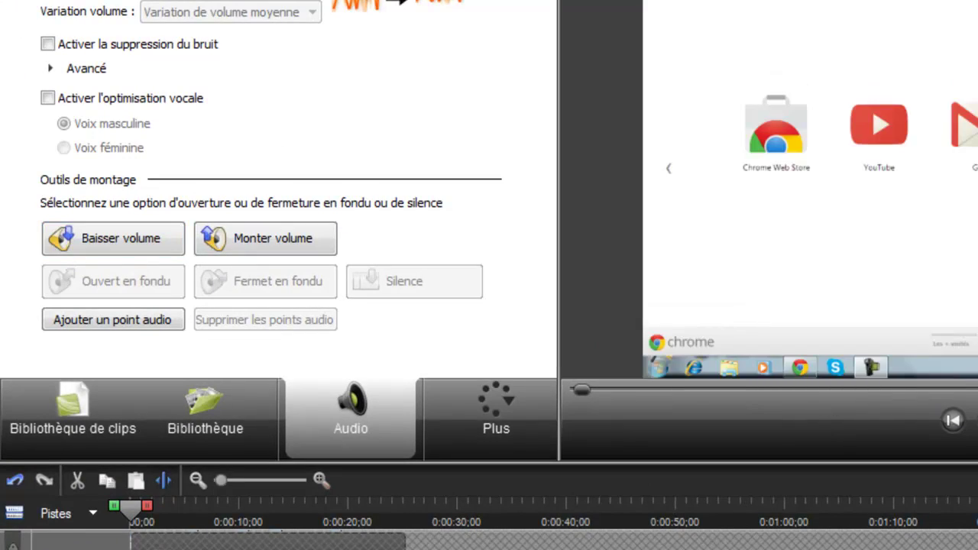
click(977, 423)
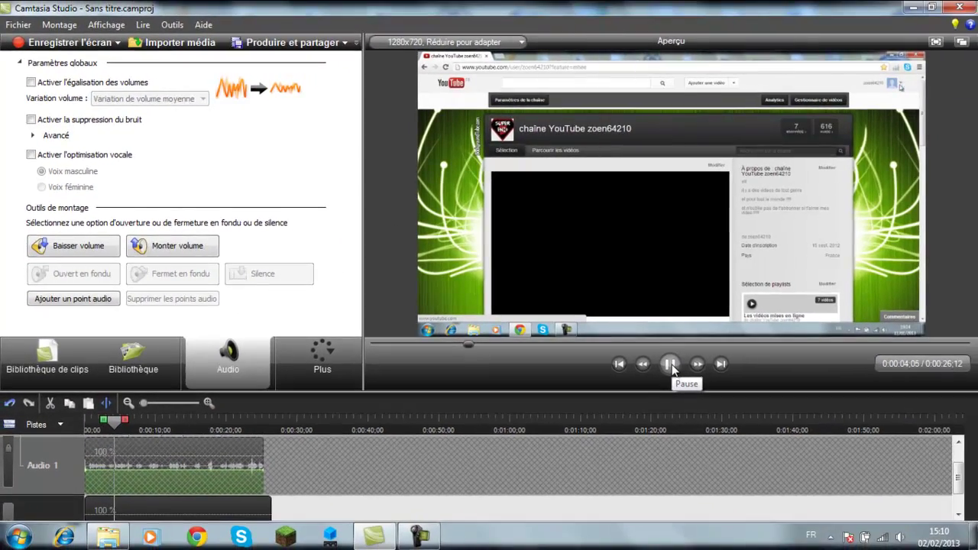
click(670, 365)
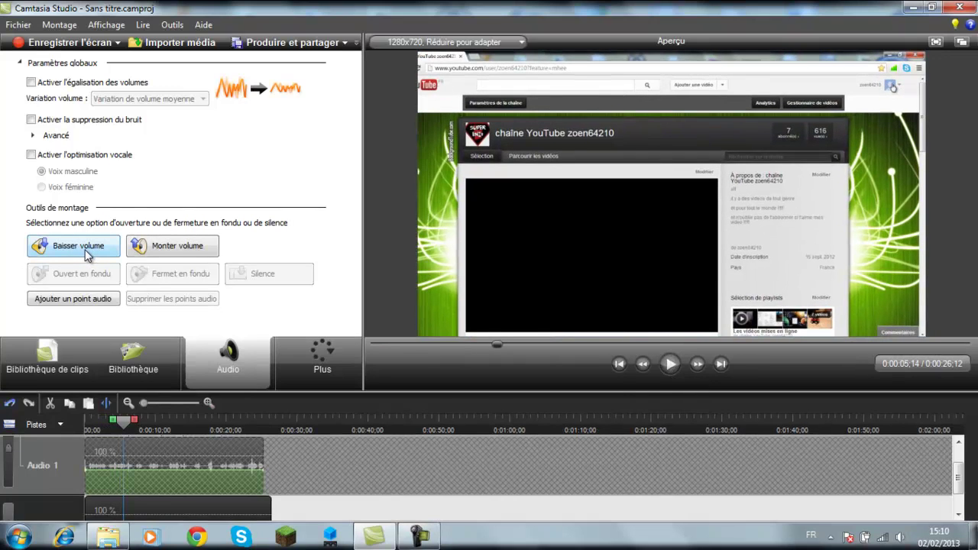
Lower the Kalimba.mp3 volume one step, raise it two steps, and return the playhead to 0:00:00;00
click(81, 253)
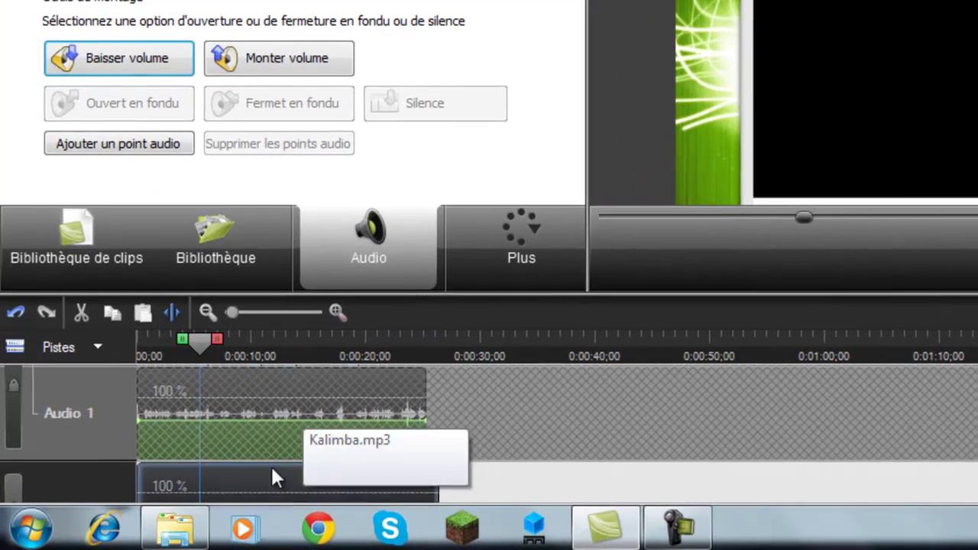
click(229, 66)
click(257, 167)
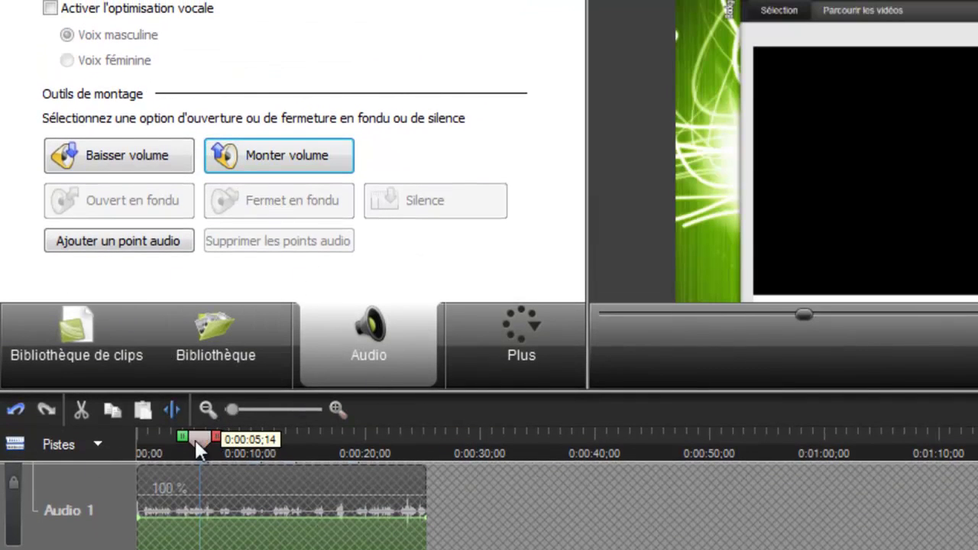
drag(196, 446, 120, 454)
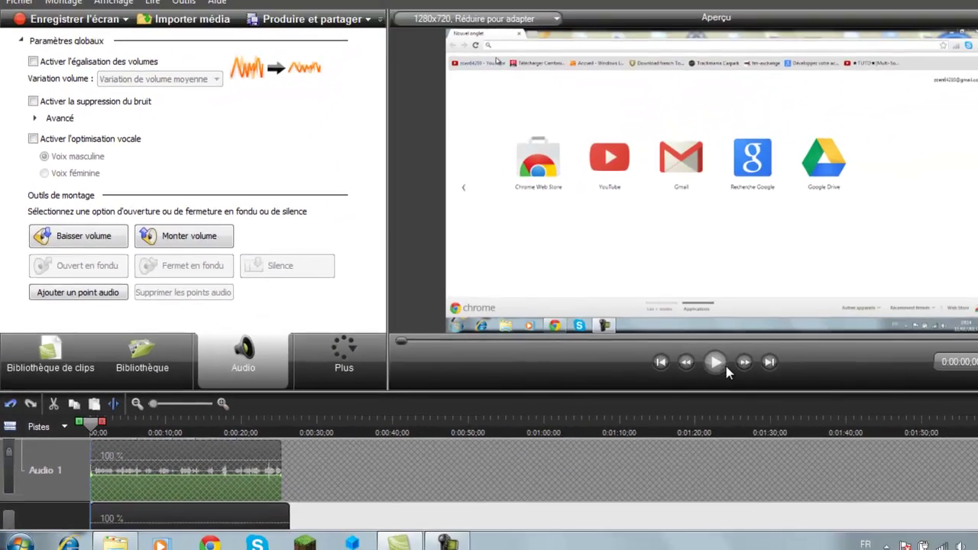
Play the mix from the start for a few seconds and pause it
click(723, 365)
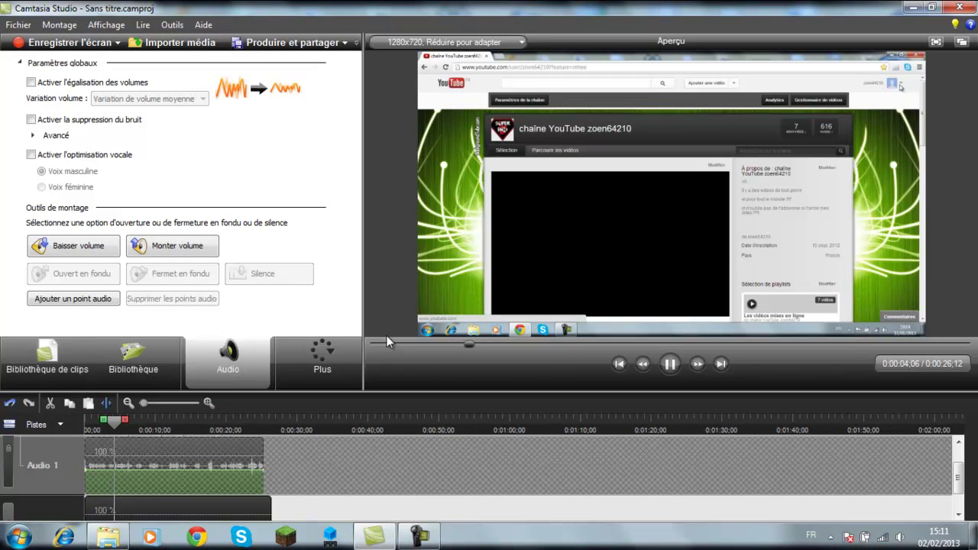
click(669, 365)
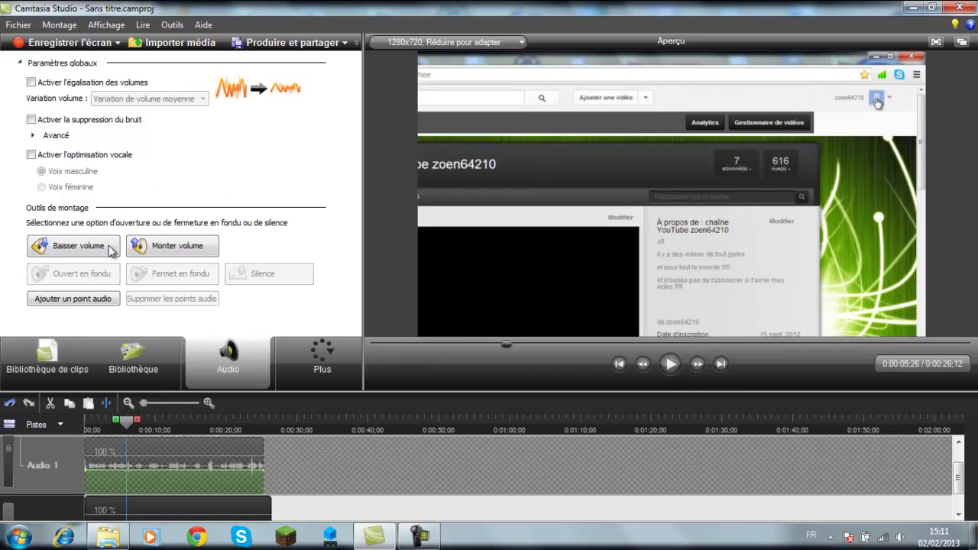
Unlock the Audio 1 track and lock the Audio 2 track holding Kalimba.mp3
drag(960, 476, 959, 495)
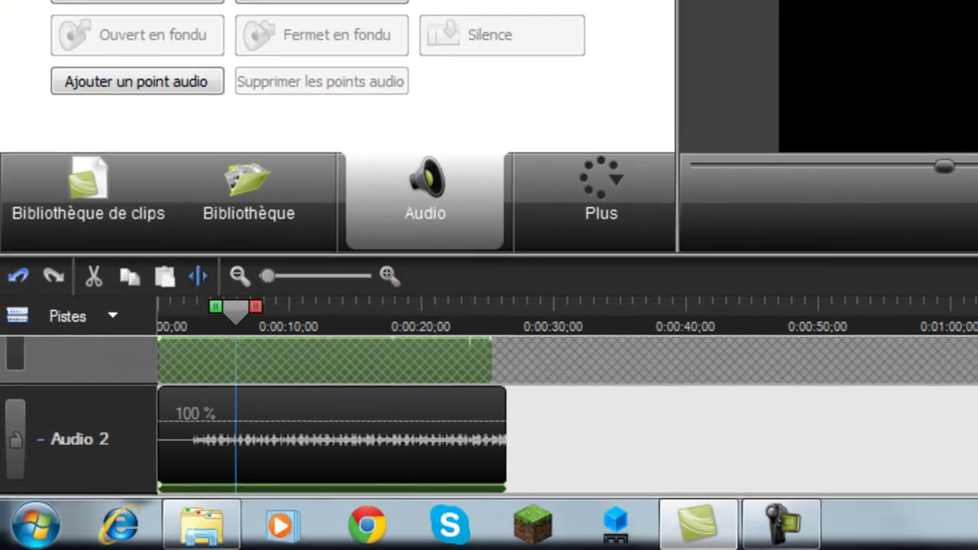
scroll(518, 463, up, 1)
scroll(20, 401, up, 1)
scroll(26, 374, up, 1)
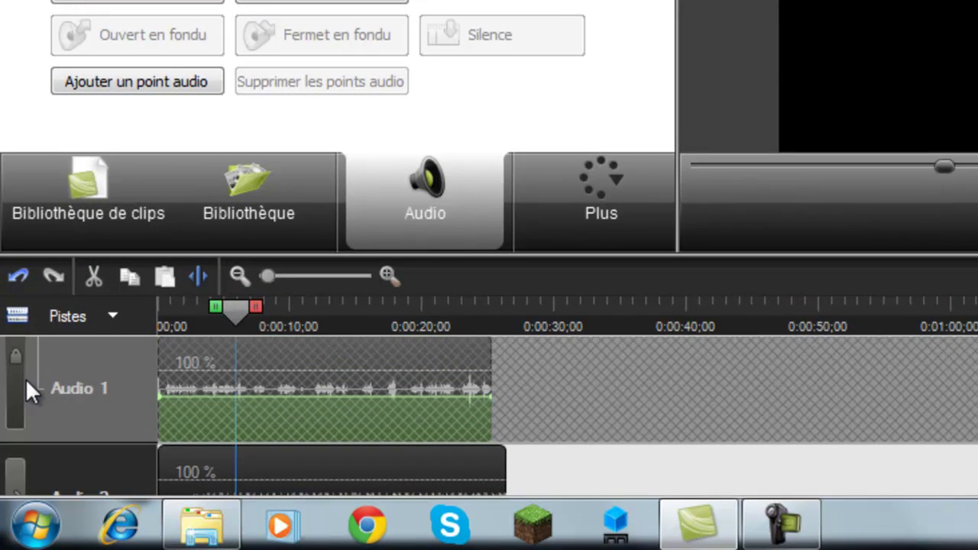
click(18, 390)
scroll(184, 420, down, 2)
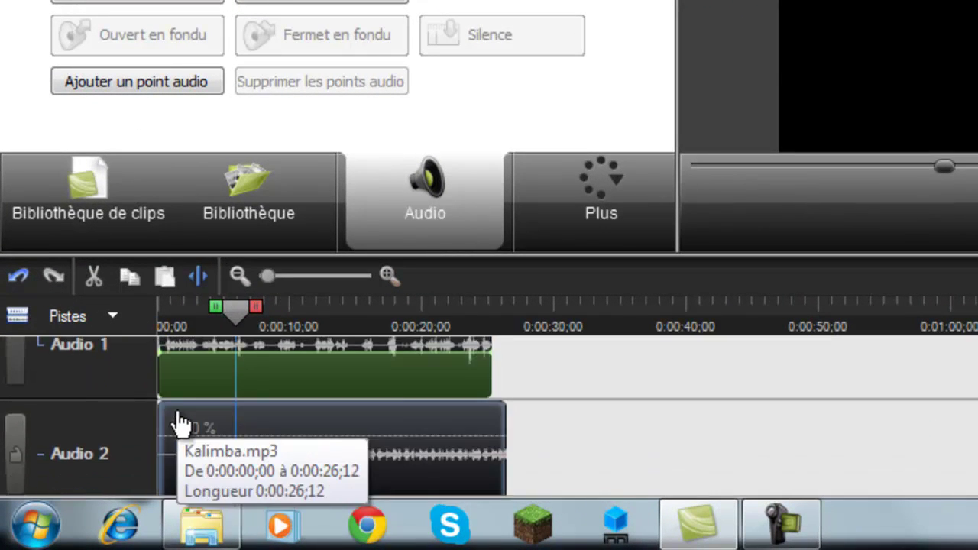
click(16, 444)
Open audio editing for the screen recording's clip on Audio 1 and raise its volume to 156.25%
scroll(632, 341, up, 1)
scroll(485, 371, up, 3)
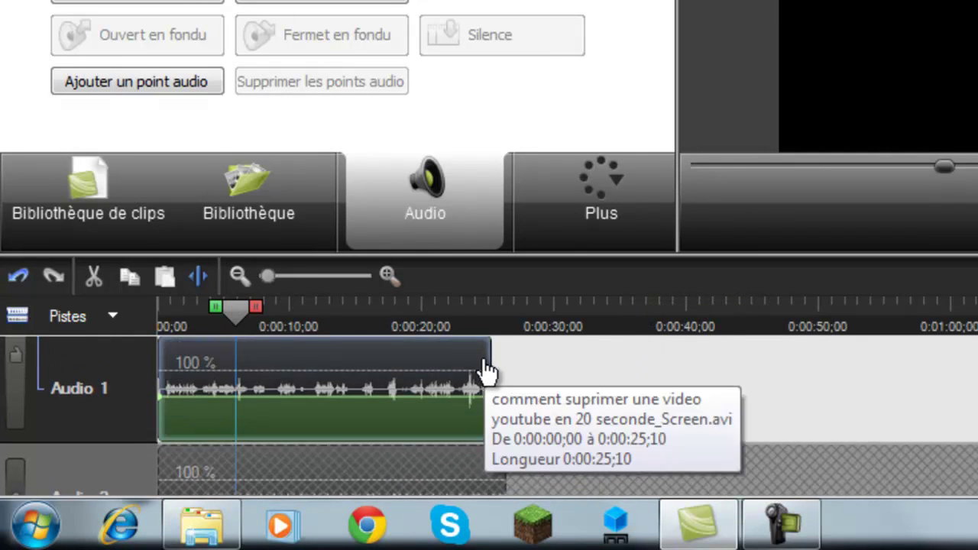
scroll(267, 461, down, 1)
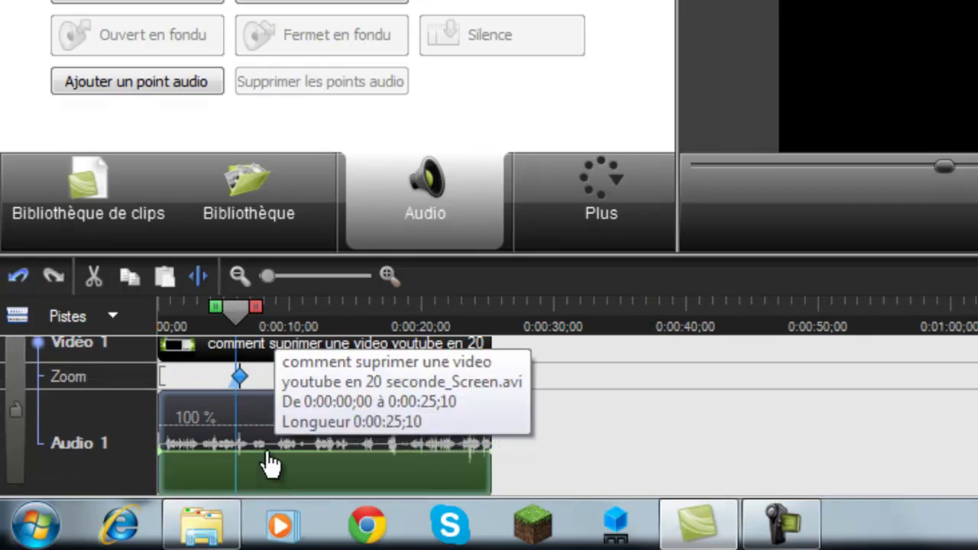
right_click(218, 405)
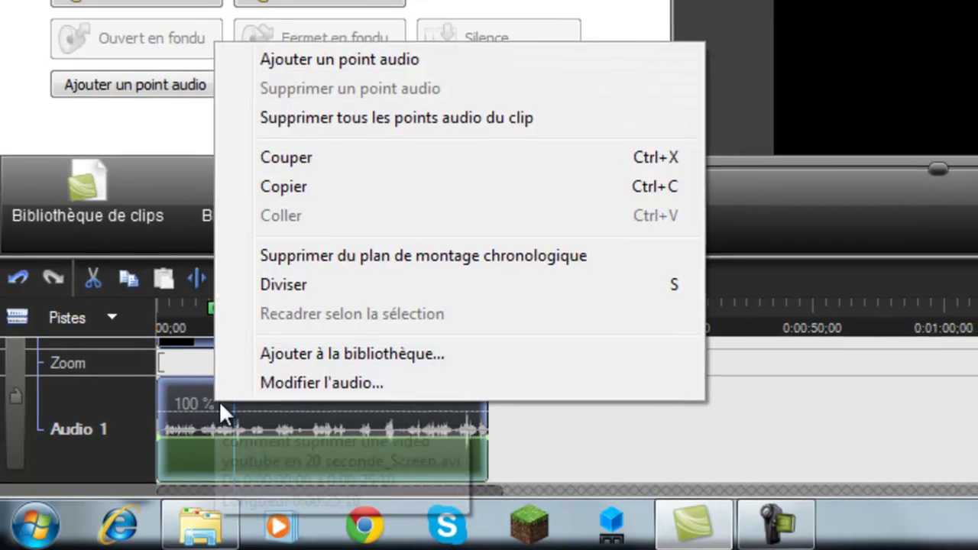
click(306, 382)
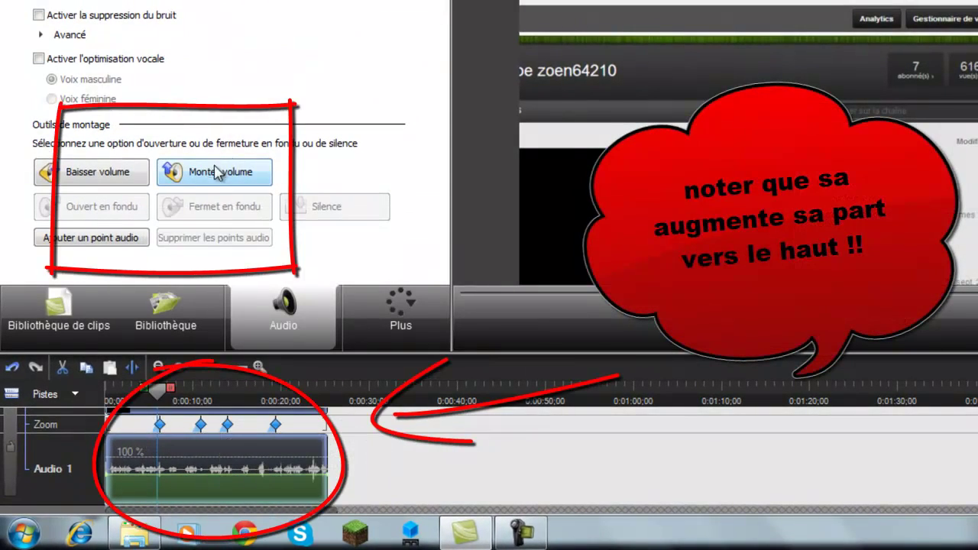
click(201, 174)
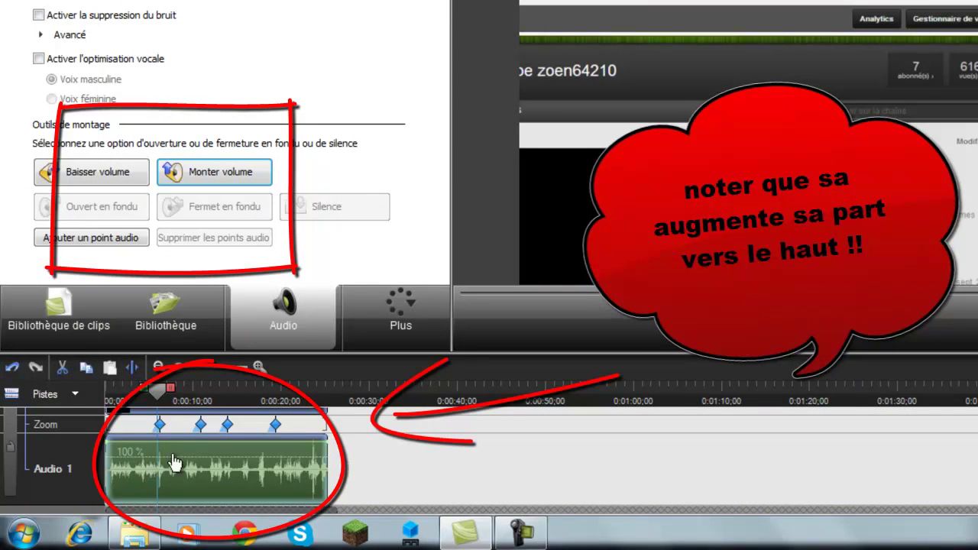
Unlock the Audio 2 track and preview the whole mix from the start of the timeline
drag(157, 390, 107, 389)
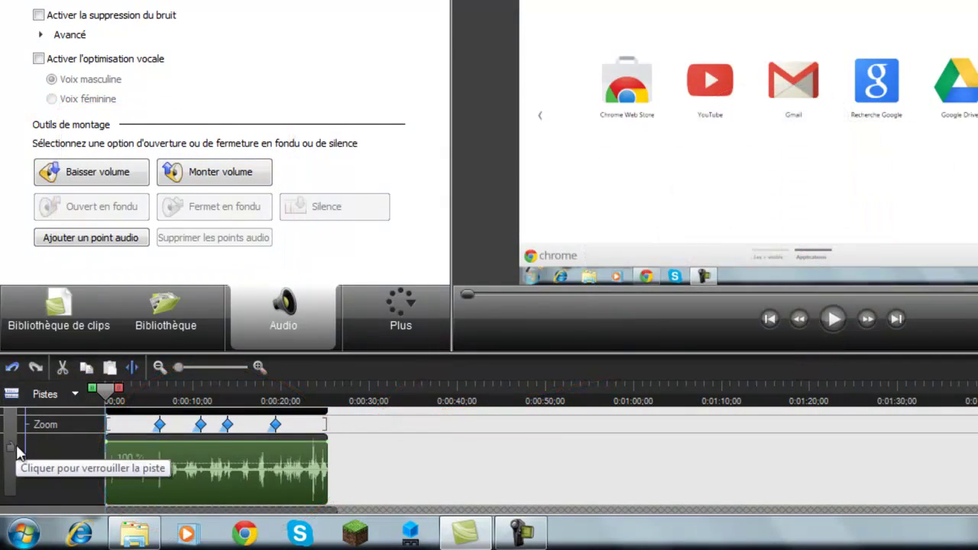
scroll(19, 453, down, 2)
click(8, 482)
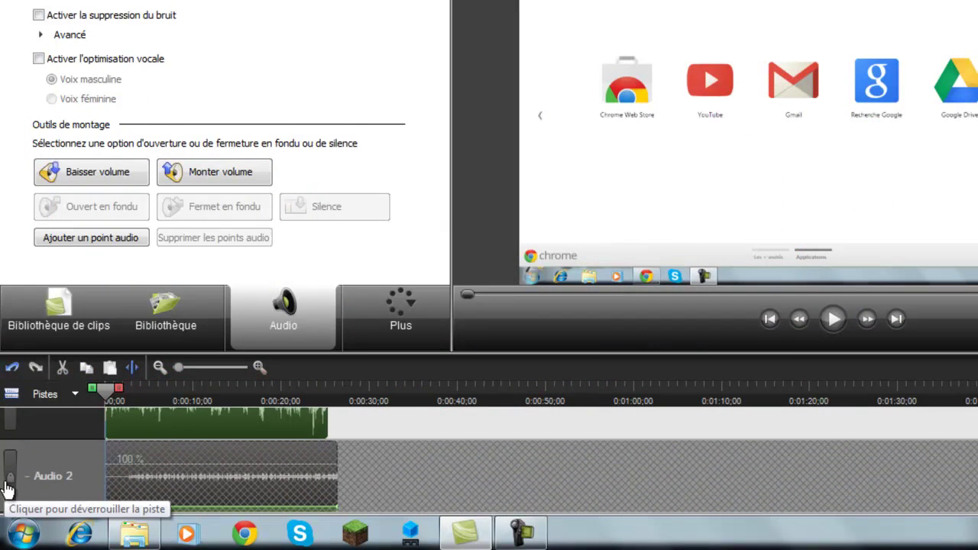
click(8, 483)
scroll(657, 428, up, 3)
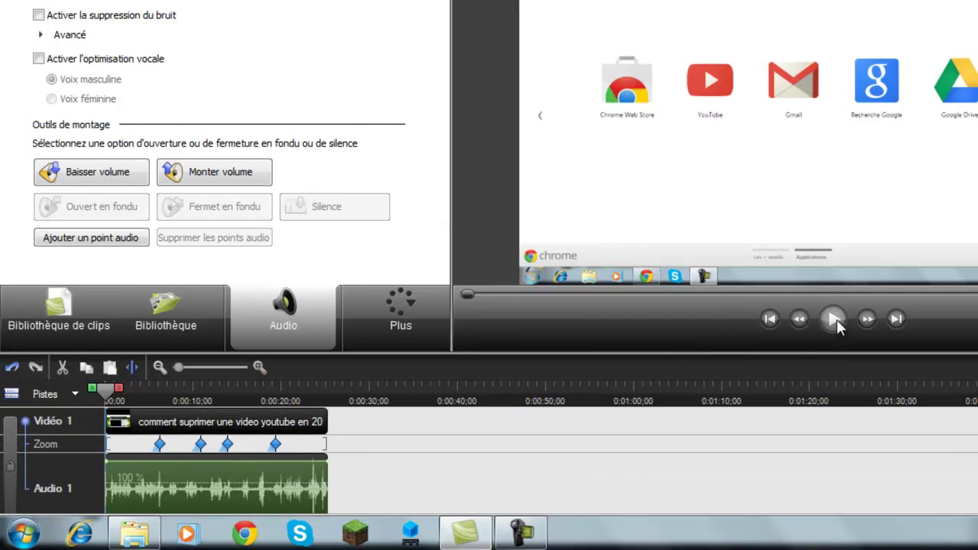
click(835, 319)
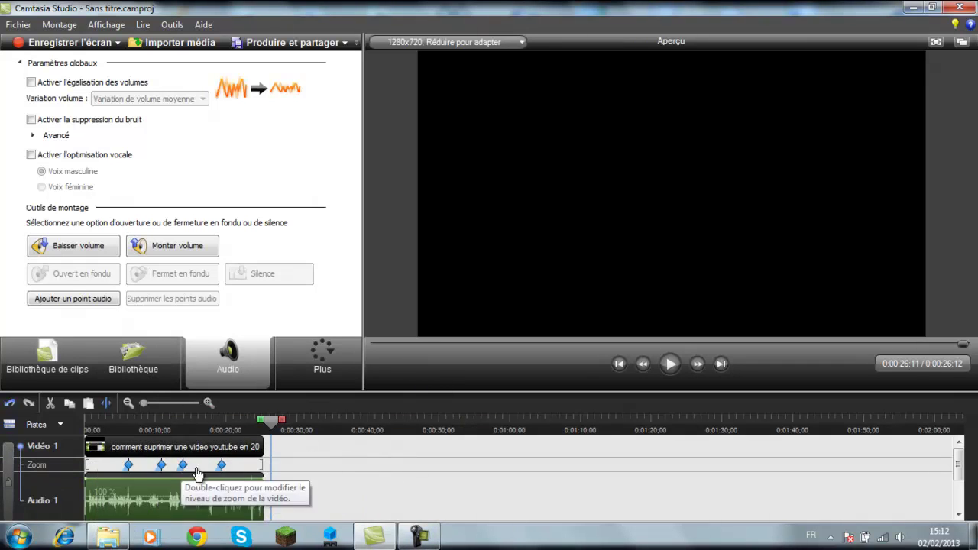
Return to the clip library view and preview the opening seconds of the mix from the timeline's start
click(130, 449)
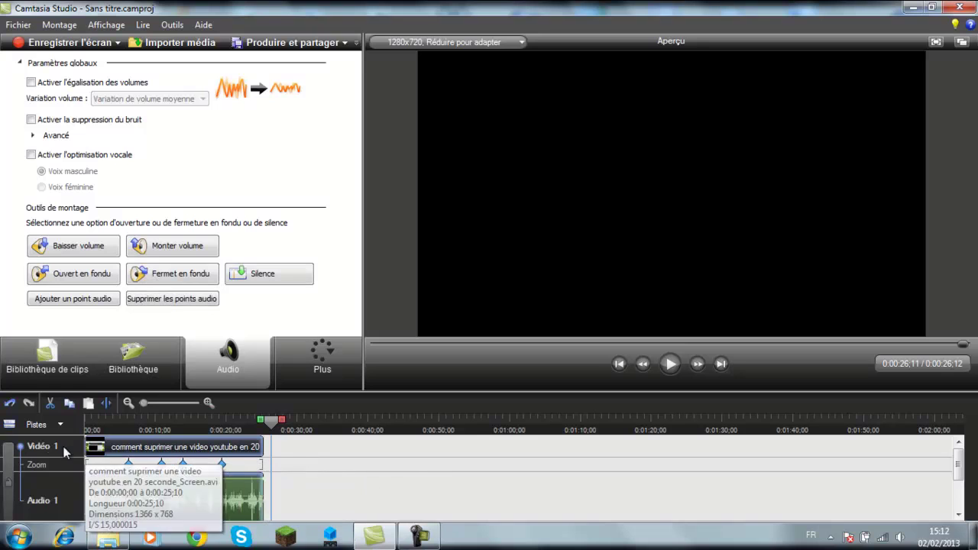
click(62, 359)
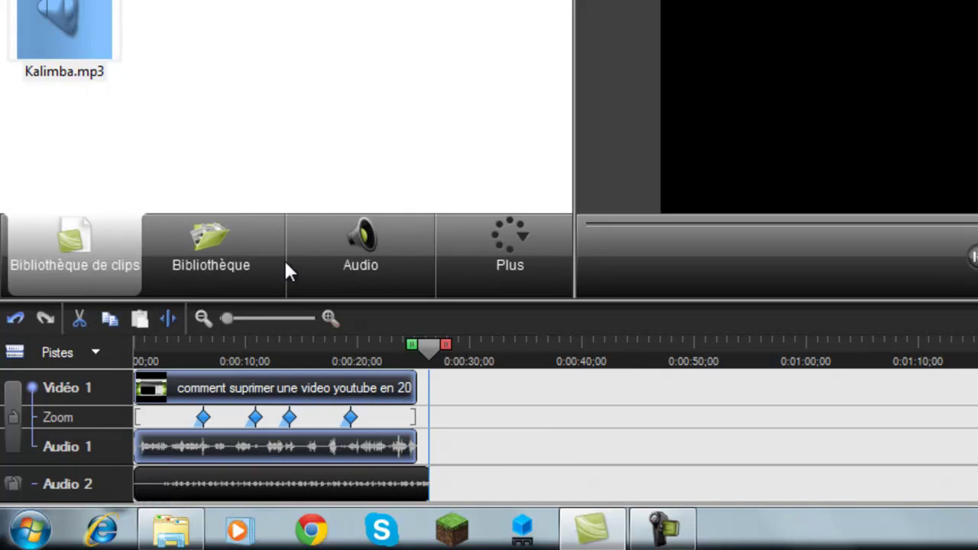
click(337, 254)
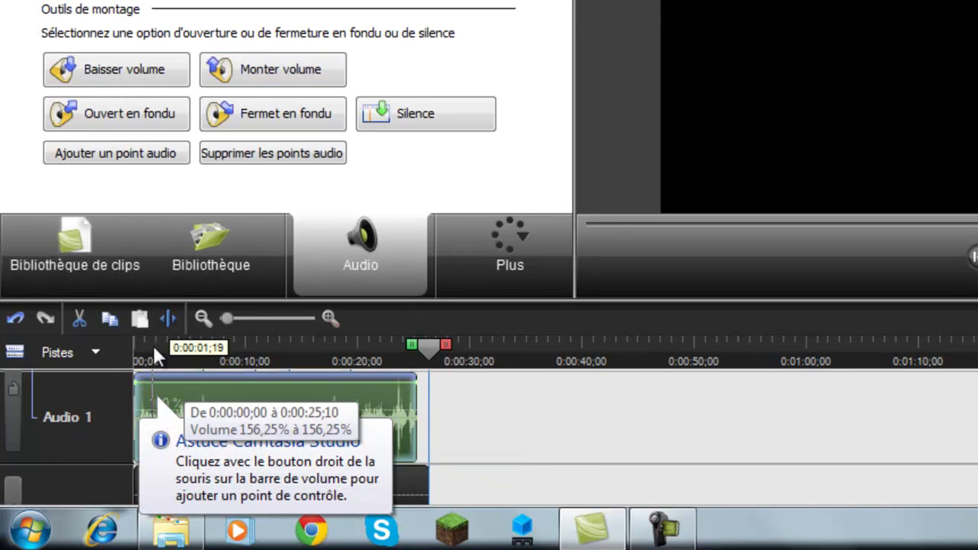
click(107, 241)
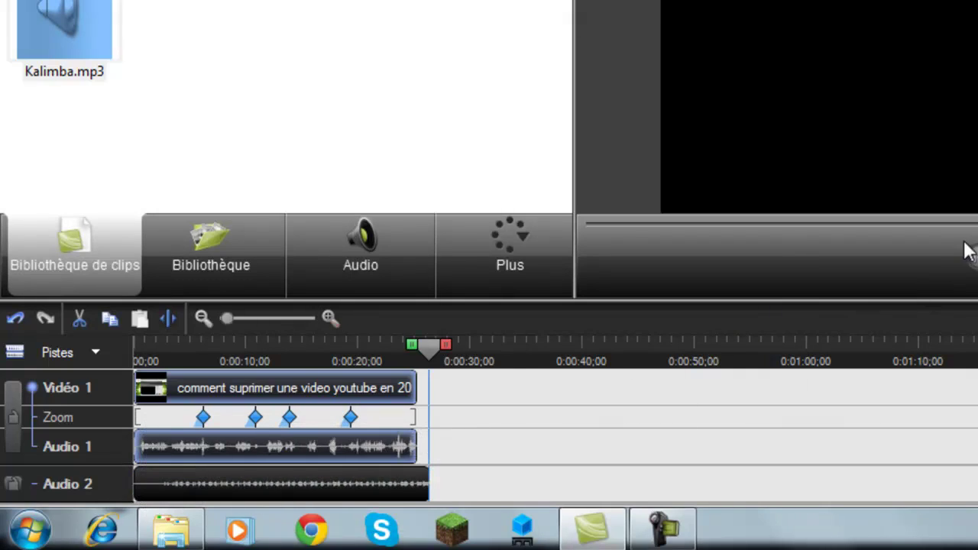
drag(893, 227, 565, 226)
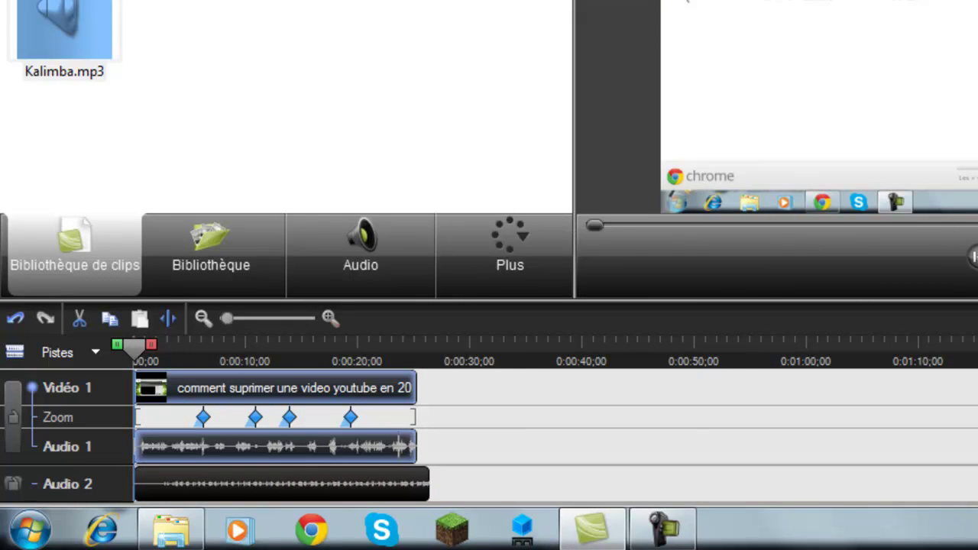
click(977, 257)
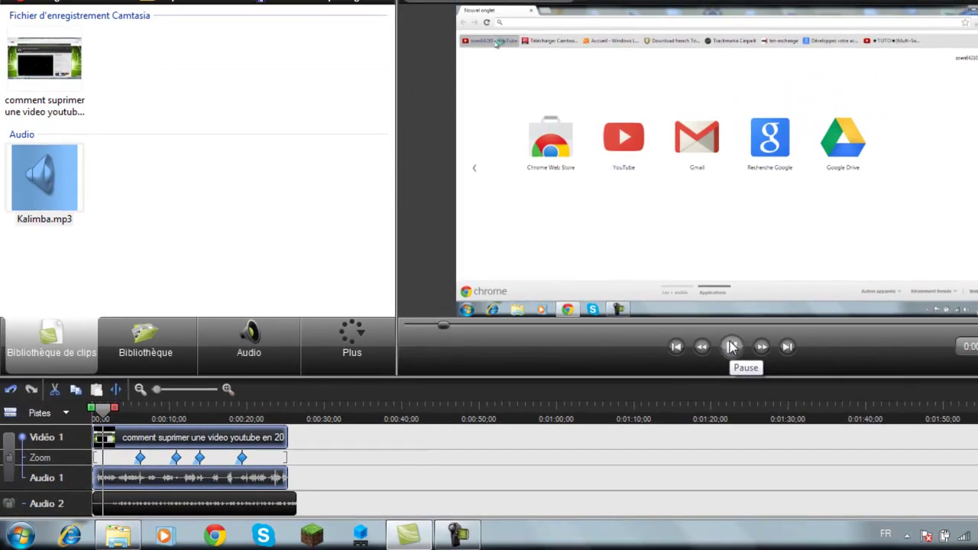
click(731, 347)
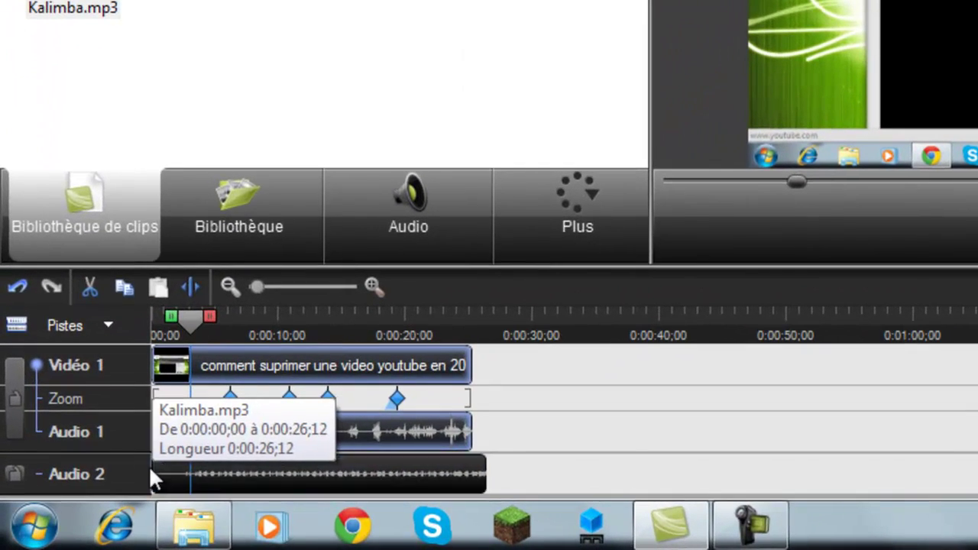
Trim the start of Kalimba.mp3 on Audio 2 to 0:00:02;10, preview the cut and return the playhead to the start
drag(153, 465, 186, 474)
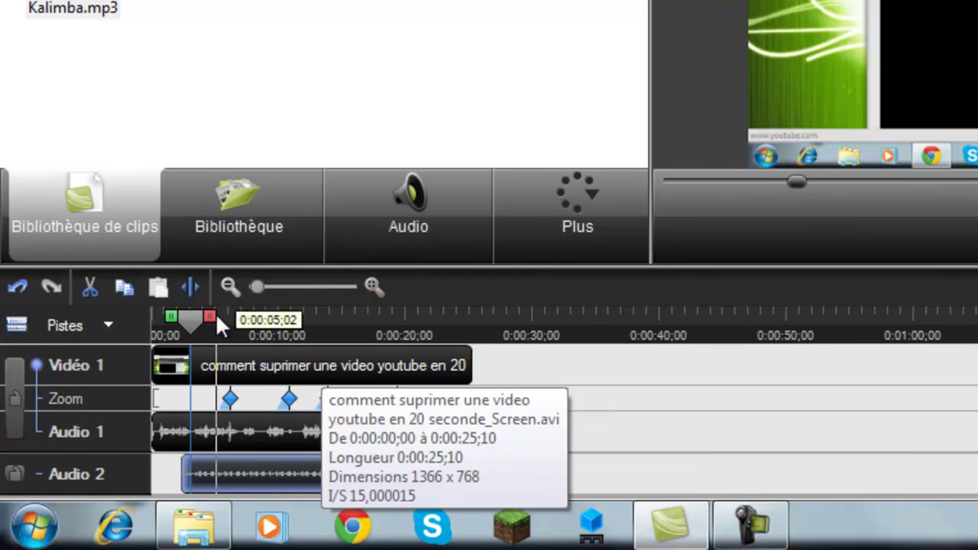
drag(191, 322, 177, 322)
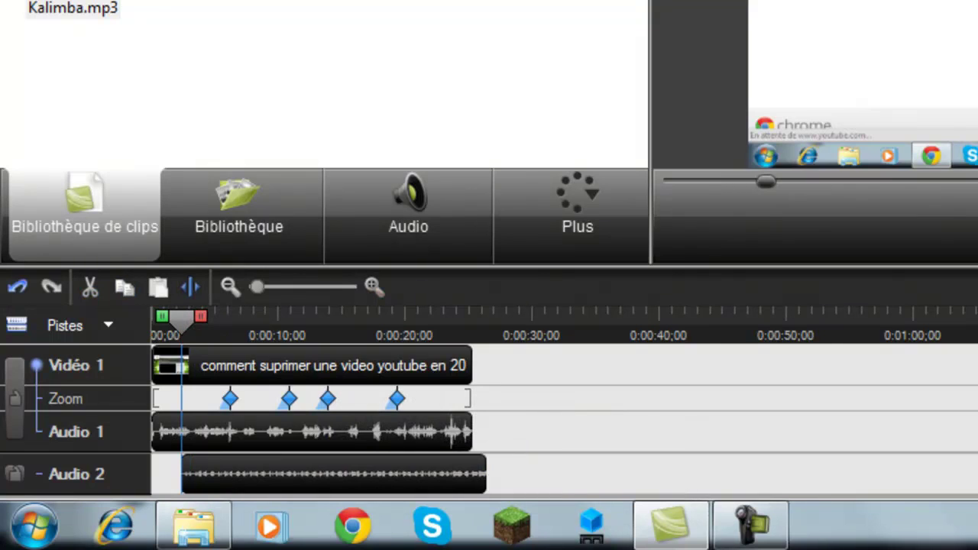
key(space)
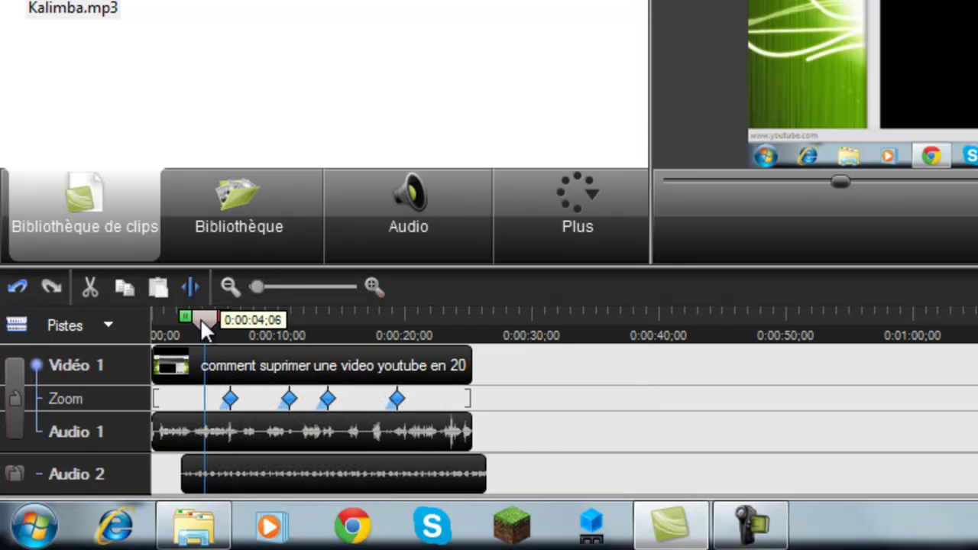
drag(200, 318, 142, 324)
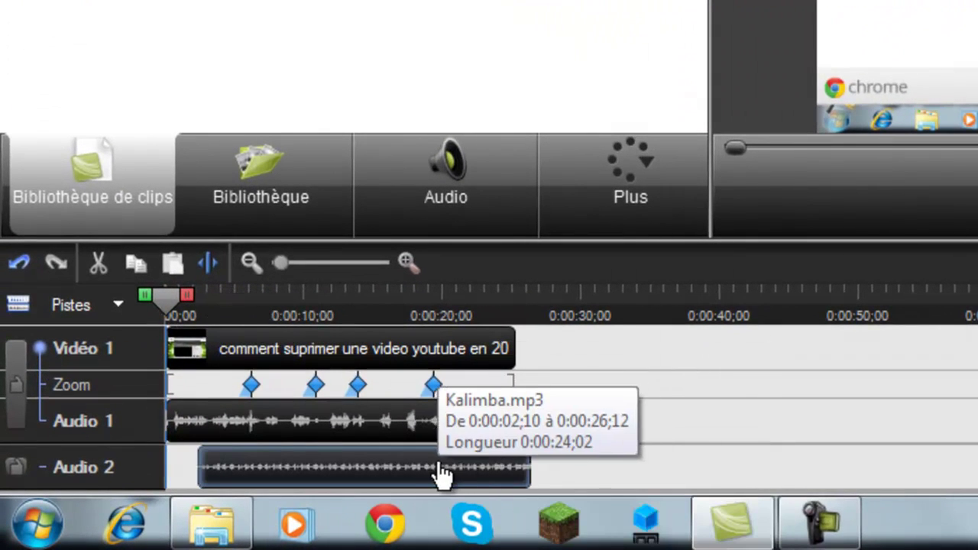
Move the trimmed Kalimba.mp3 clip to the timeline's start and extend its end to 0:00:26;24
drag(441, 466, 164, 448)
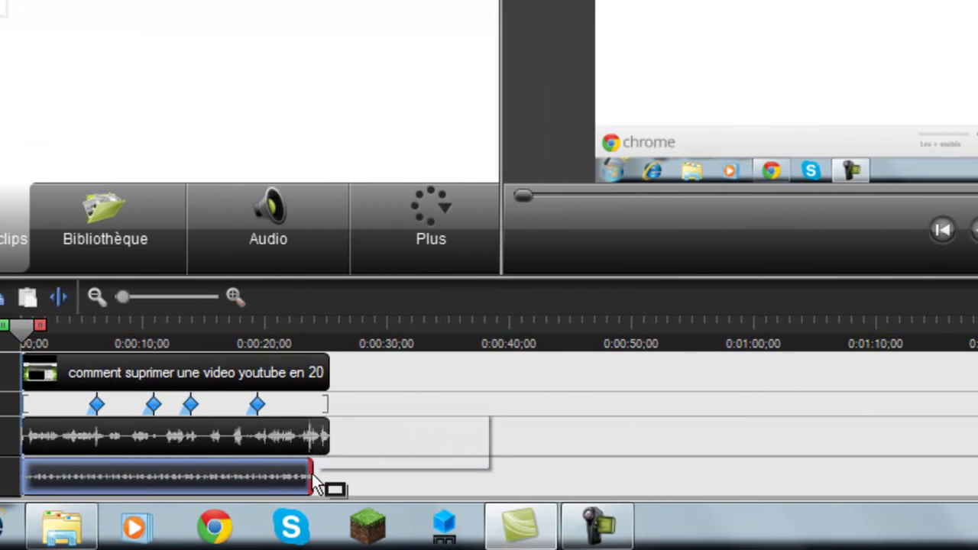
drag(315, 482, 346, 479)
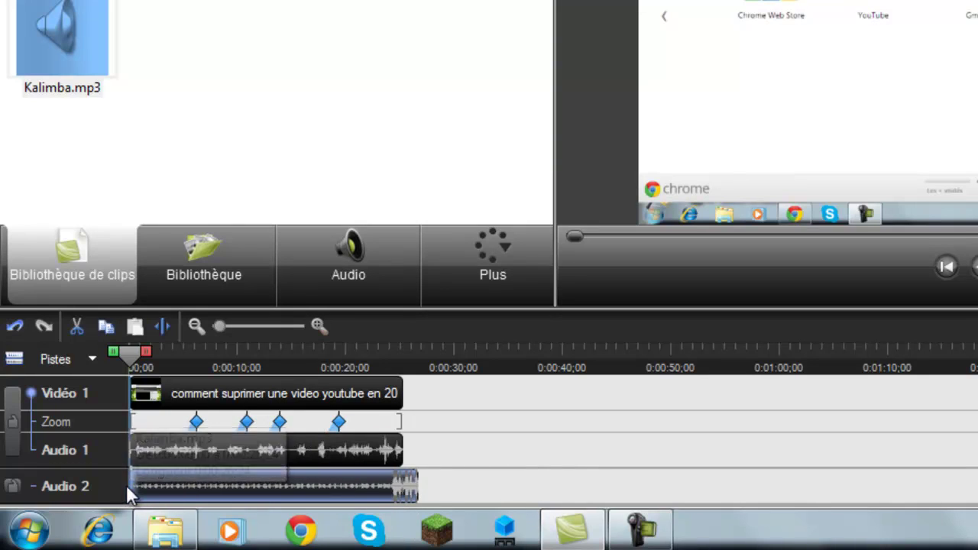
Try to retrim the start of Kalimba.mp3 and reposition it at the timeline's start, previewing the opening seconds
drag(131, 493, 466, 508)
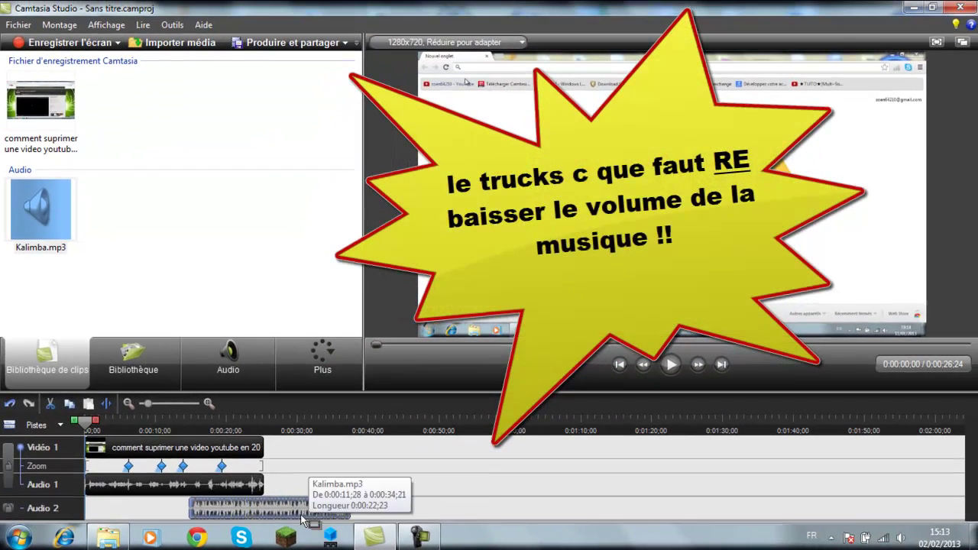
drag(302, 520, 249, 513)
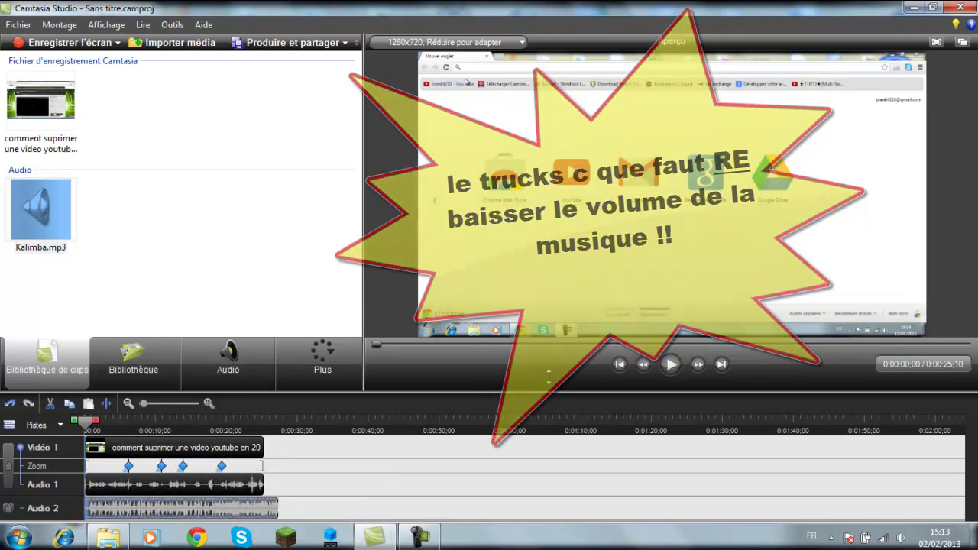
click(670, 366)
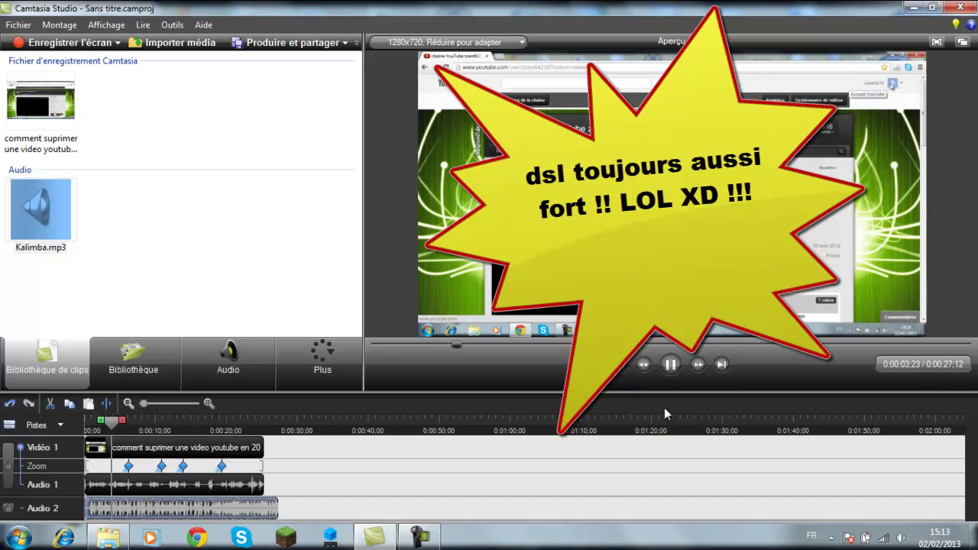
click(670, 364)
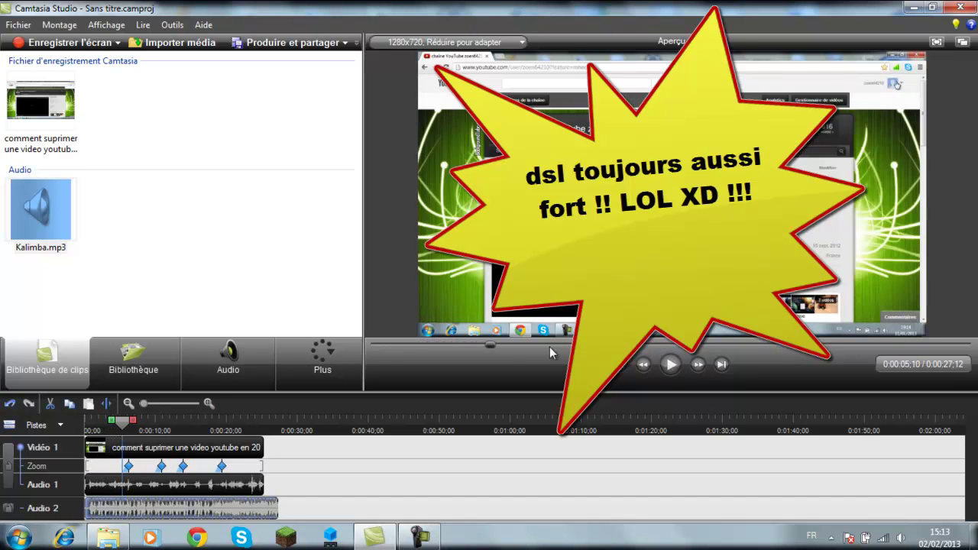
drag(487, 353, 353, 346)
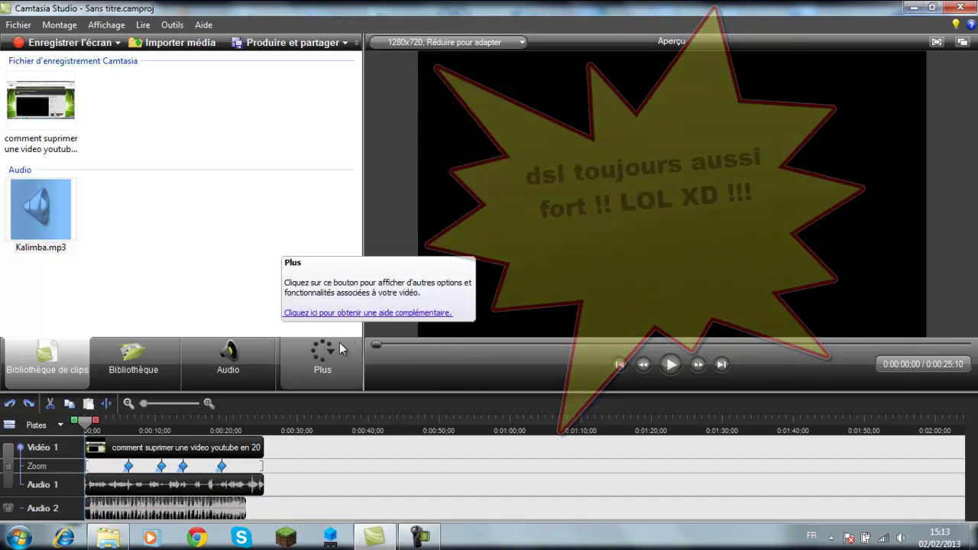
Undo the last trimming and repositioning changes to the Kalimba.mp3 clip on Audio 2
key(ctrl+z)
key(ctrl+z)
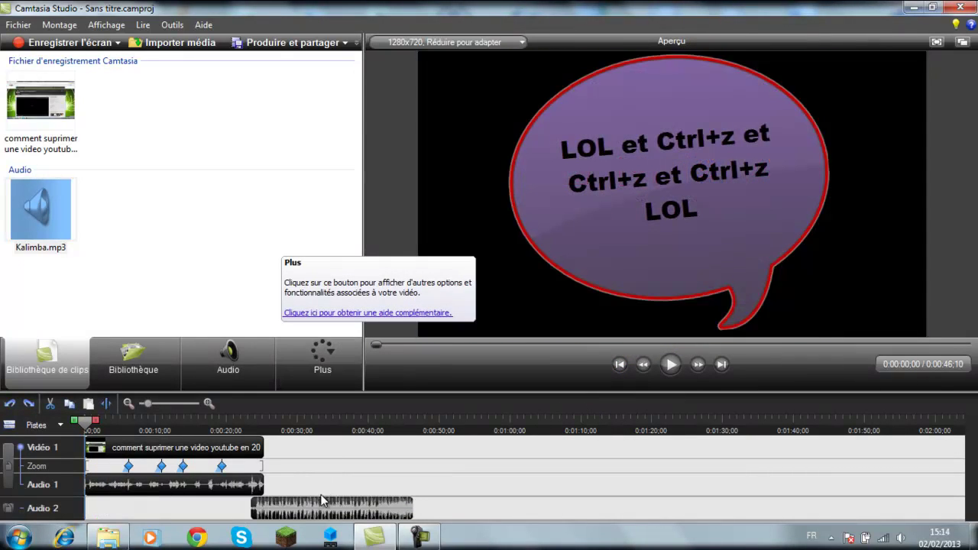
key(ctrl+z)
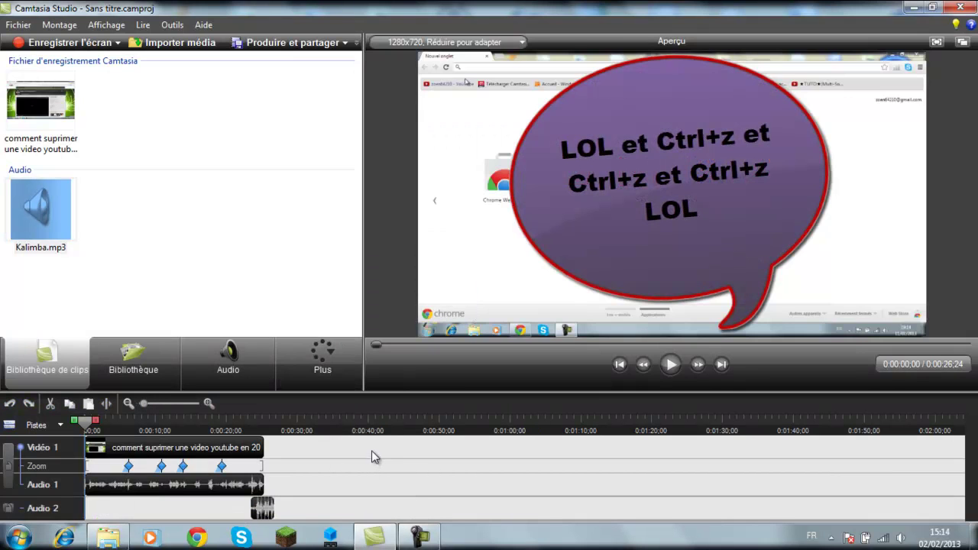
key(ctrl+z)
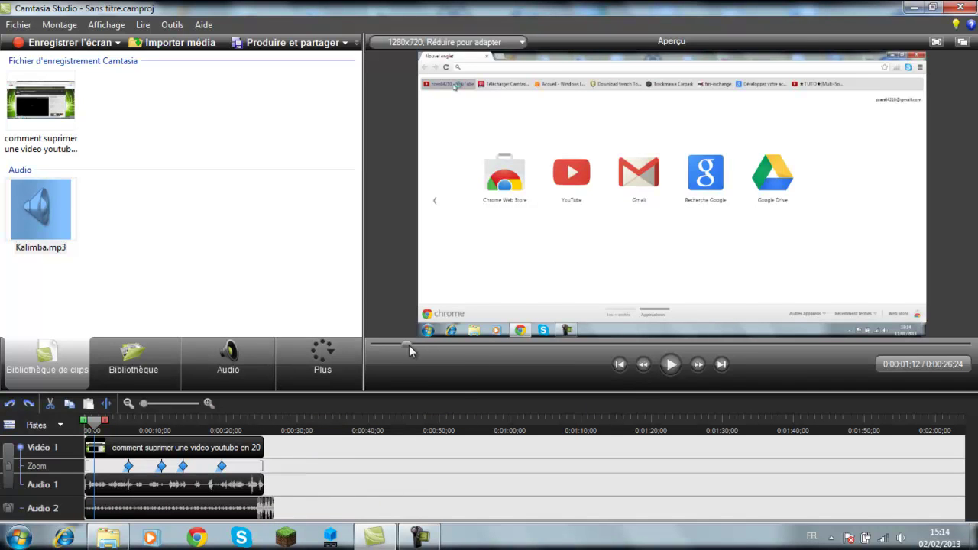
Insert a title clip after the screen recording on Video 1, accepting the split and shift of clips on unlocked tracks
drag(406, 346, 374, 346)
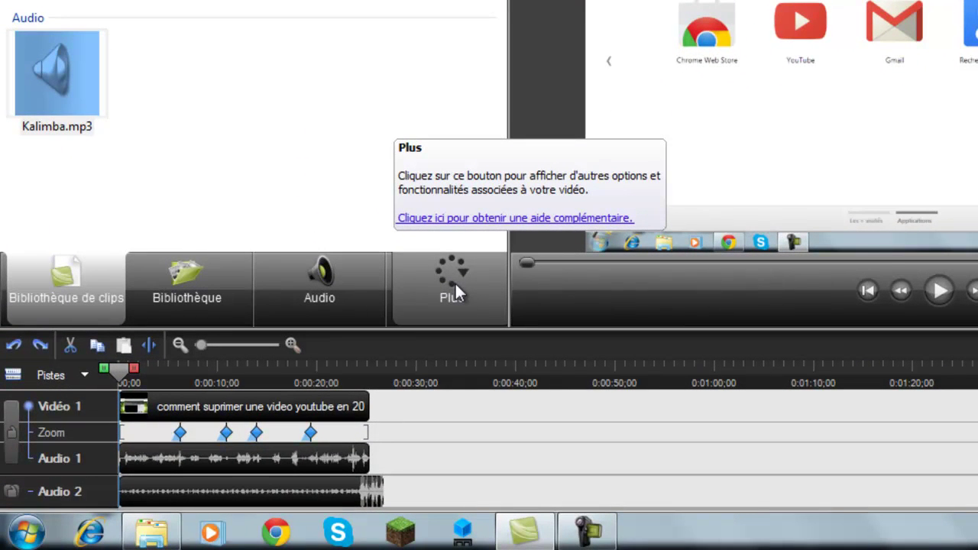
click(455, 281)
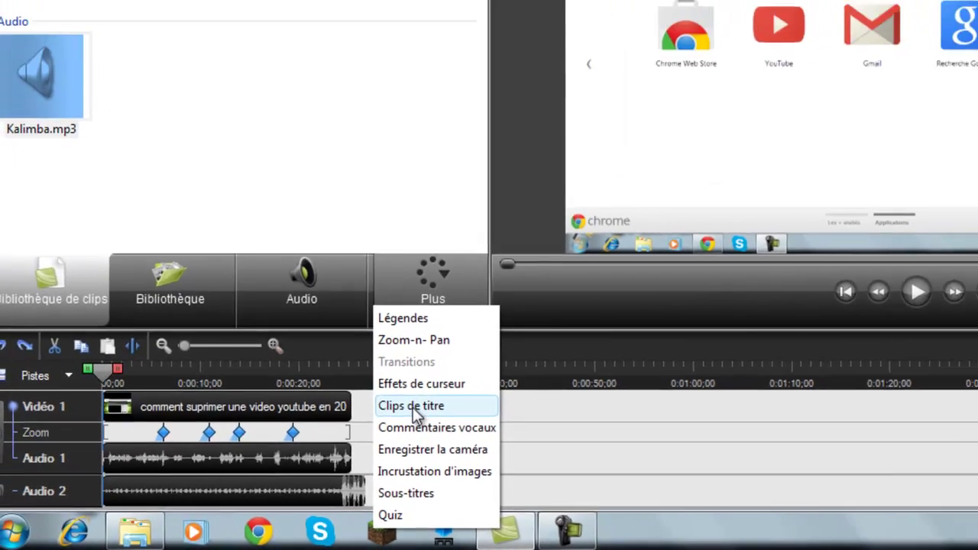
click(475, 382)
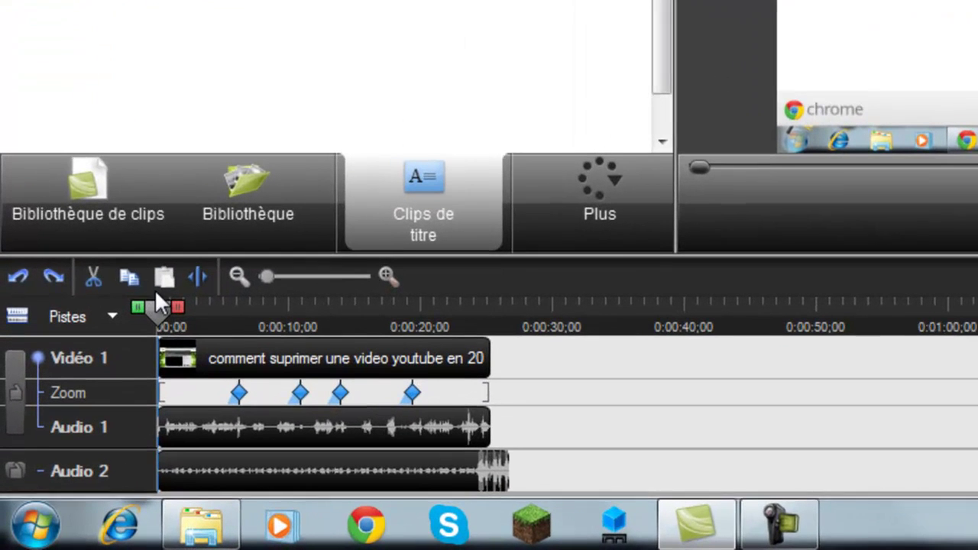
drag(82, 422, 101, 433)
drag(191, 330, 487, 387)
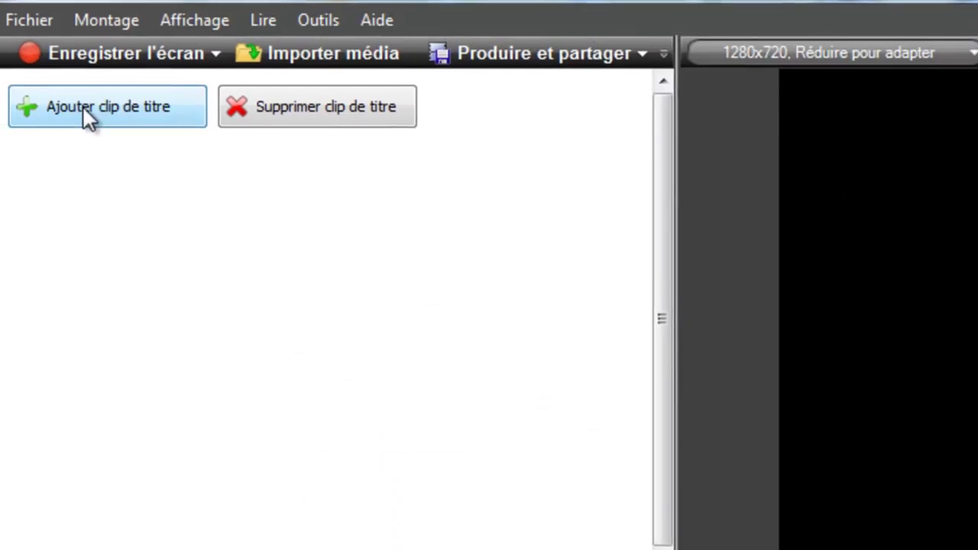
click(93, 135)
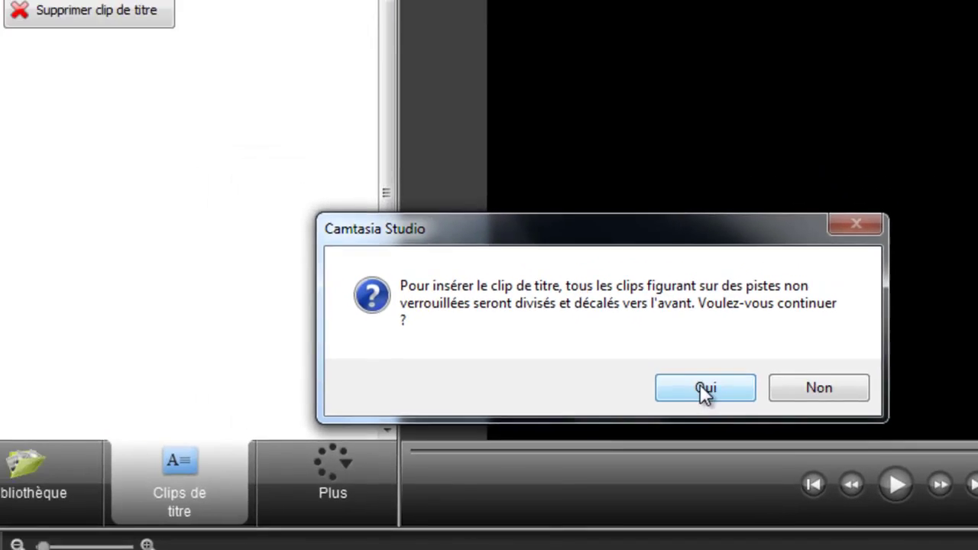
click(664, 366)
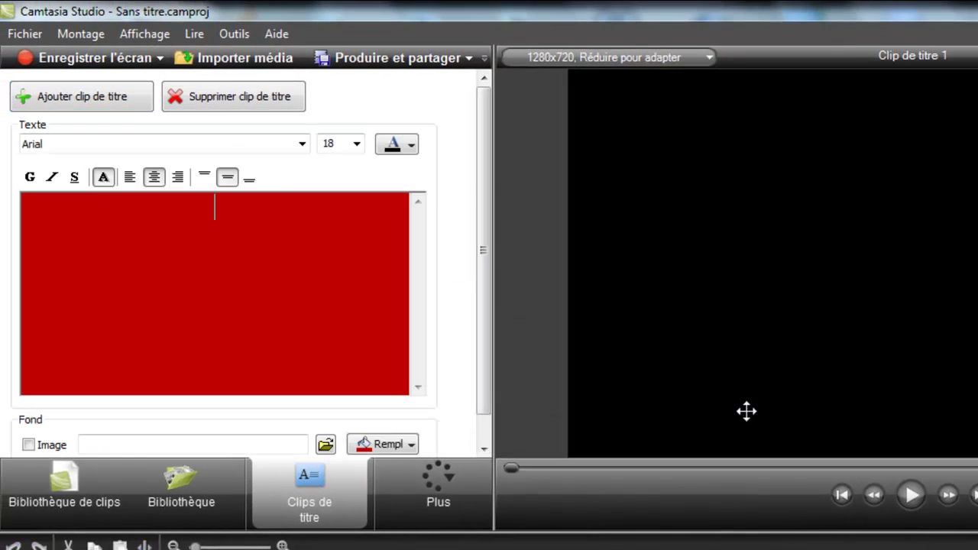
Try to format the still empty title text as bold Arial Black, size 48
click(303, 144)
click(205, 202)
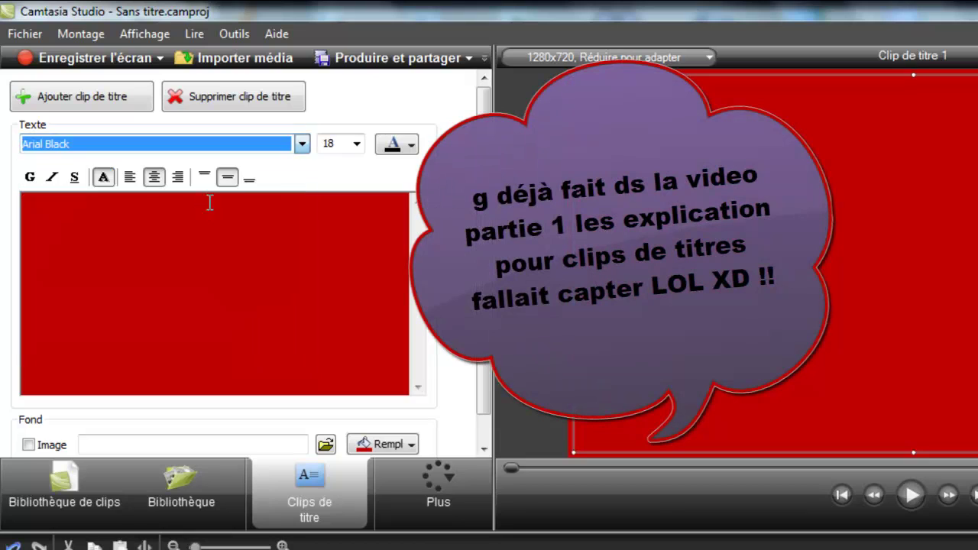
click(356, 143)
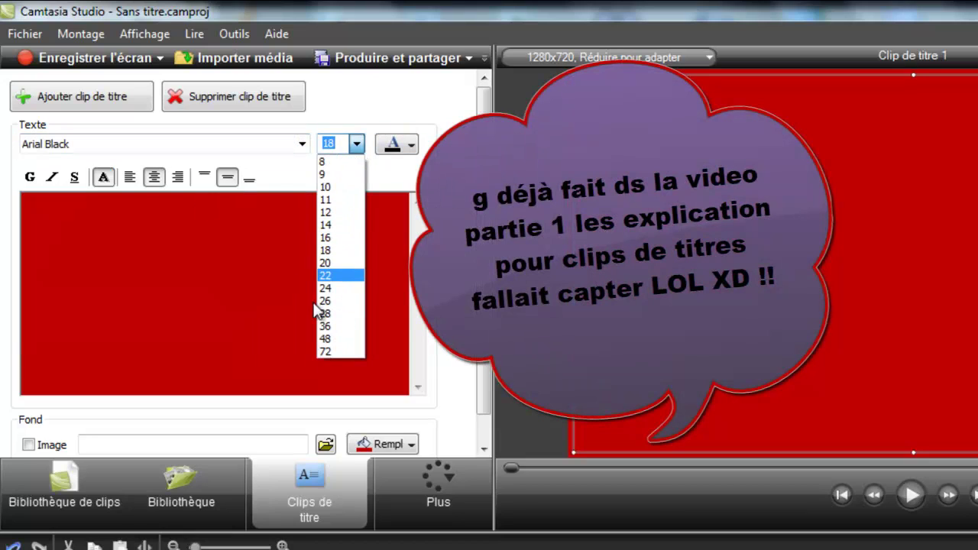
click(328, 340)
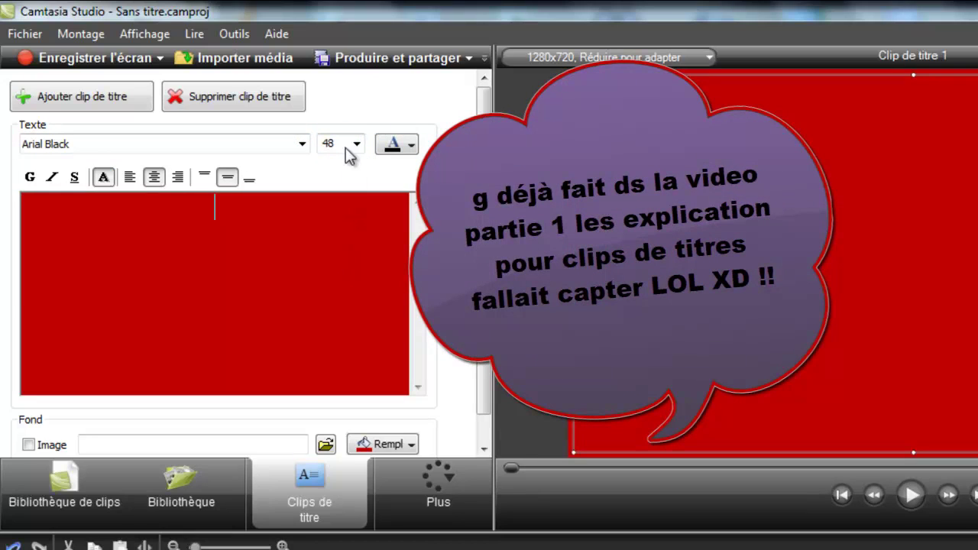
click(399, 150)
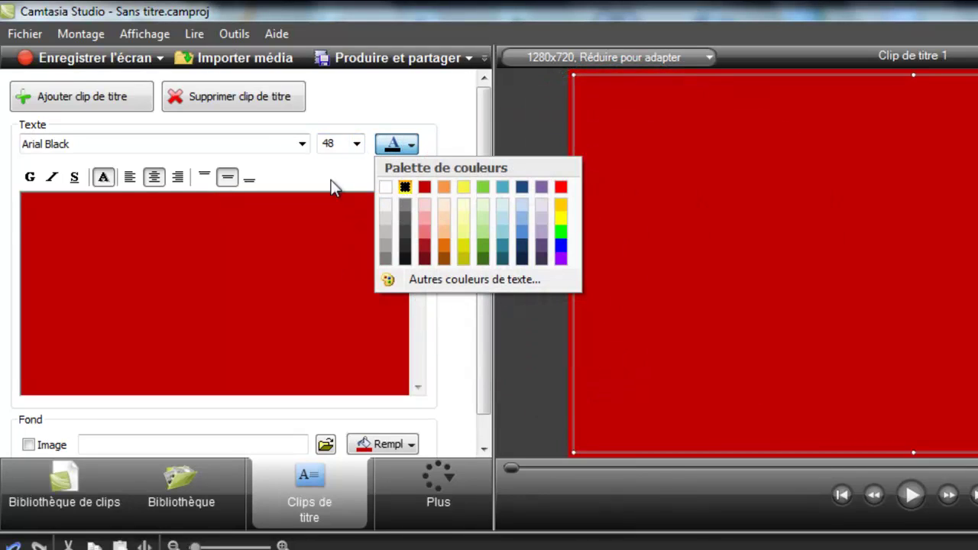
click(326, 208)
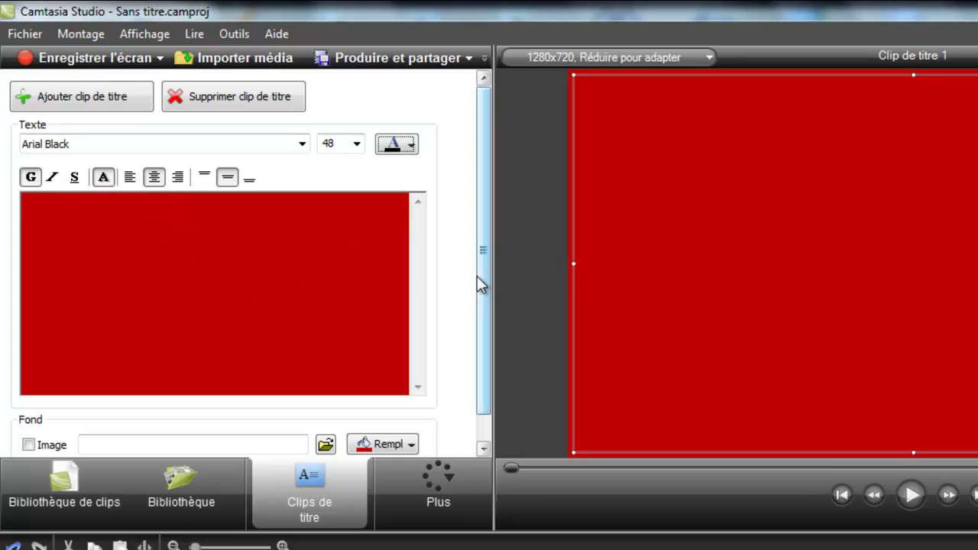
Enter the bold title text "meter un like et abonner vous !!! XD" in the title clip
drag(477, 276, 476, 323)
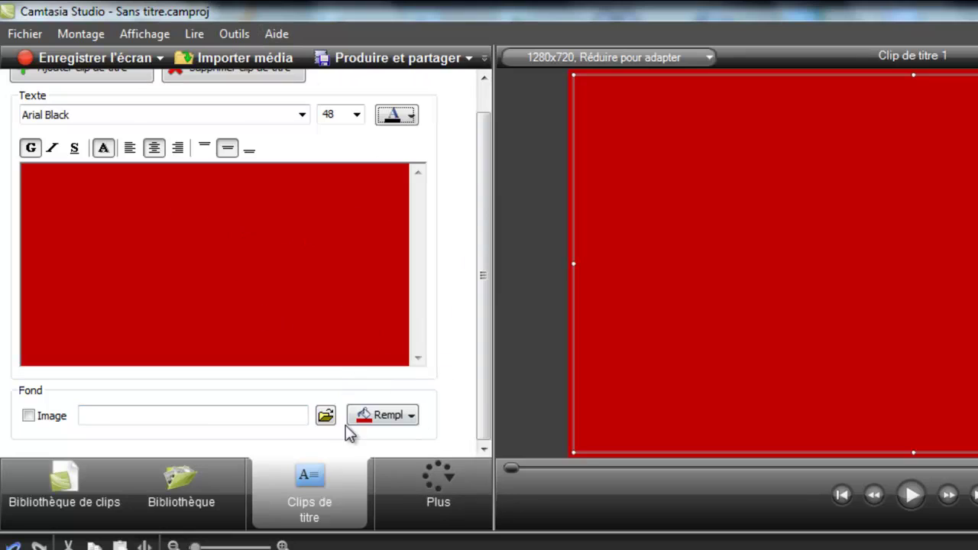
click(205, 209)
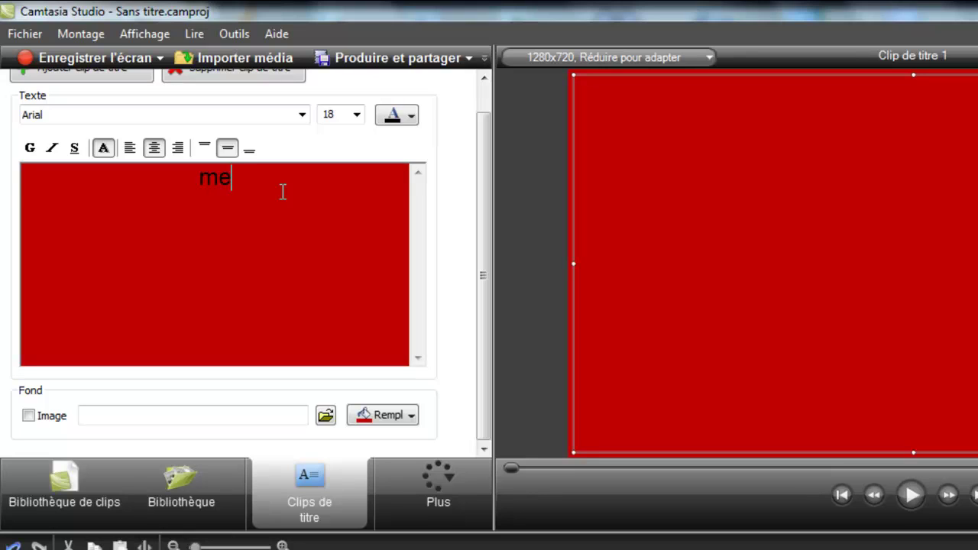
text(un)
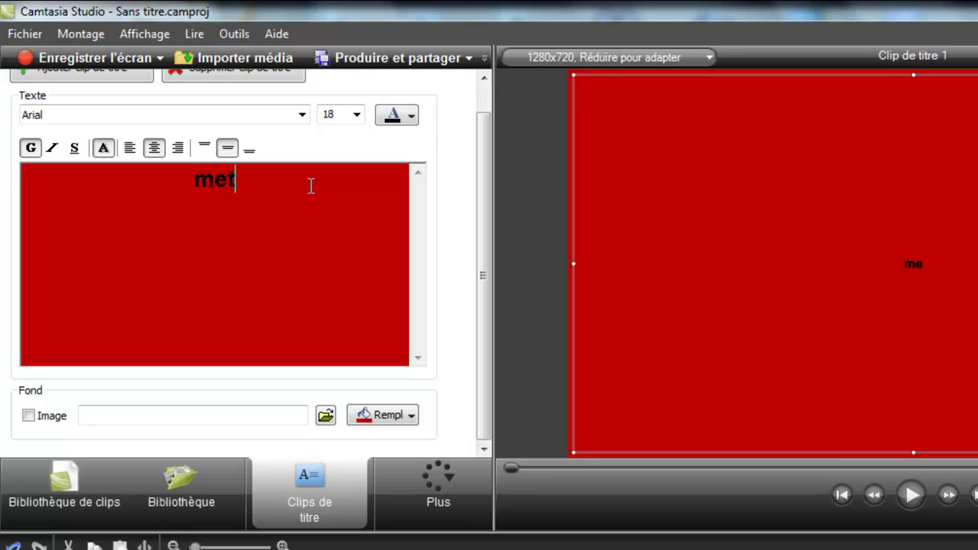
text(un l)
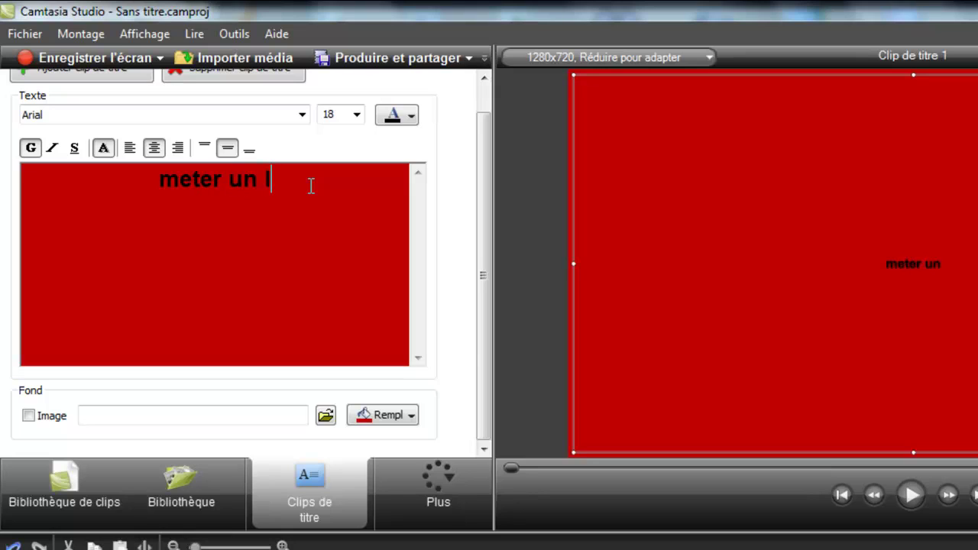
text(ike et an)
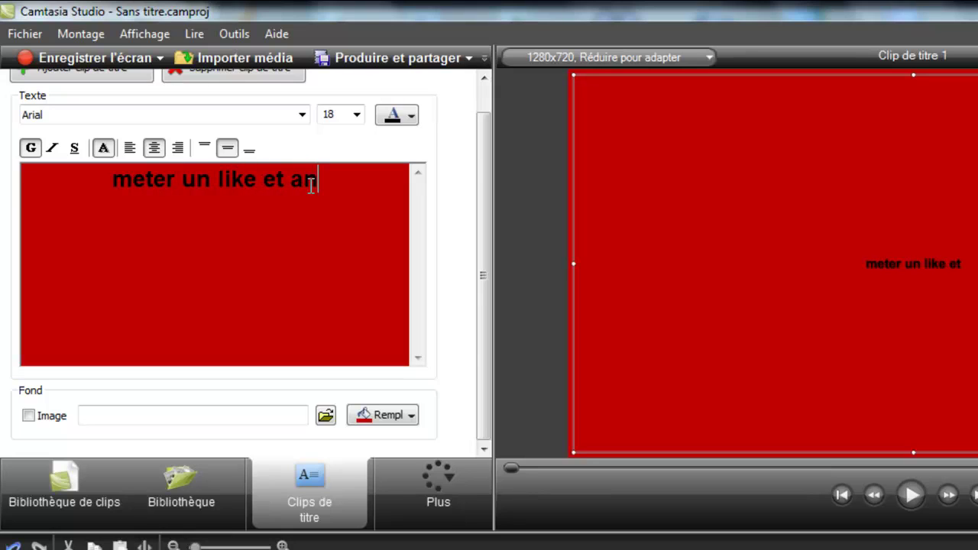
key(BackSpace)
text(bon)
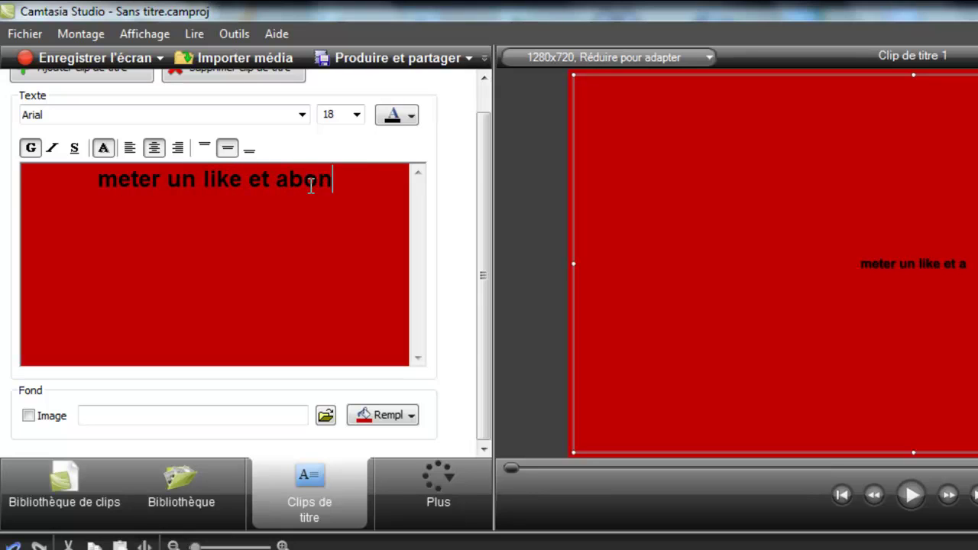
text(ner vous !)
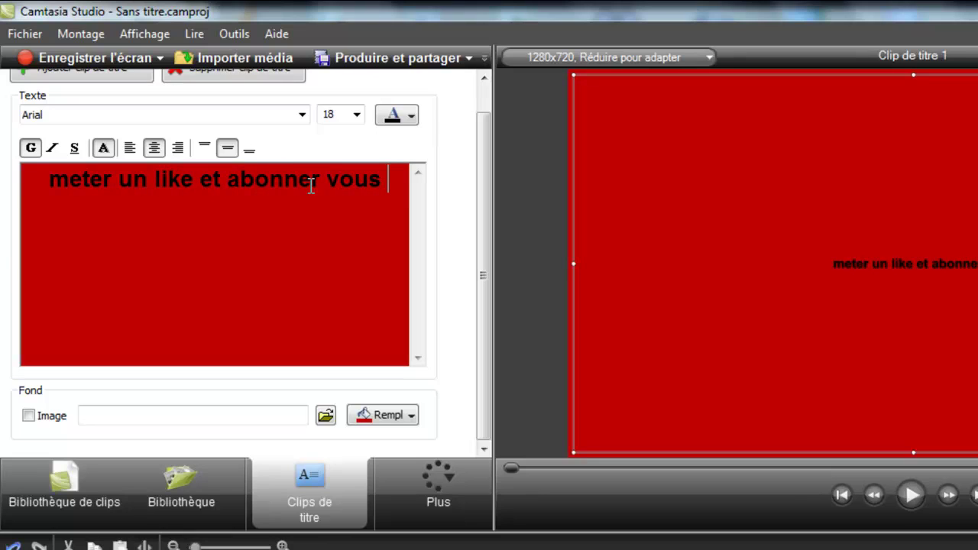
text(!! XD)
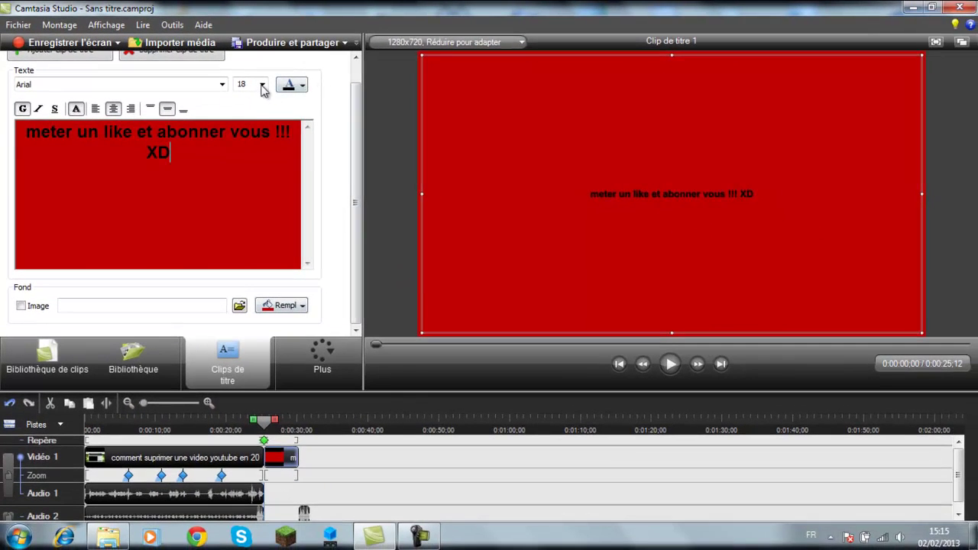
Set the font size of the whole title text to 48
click(356, 115)
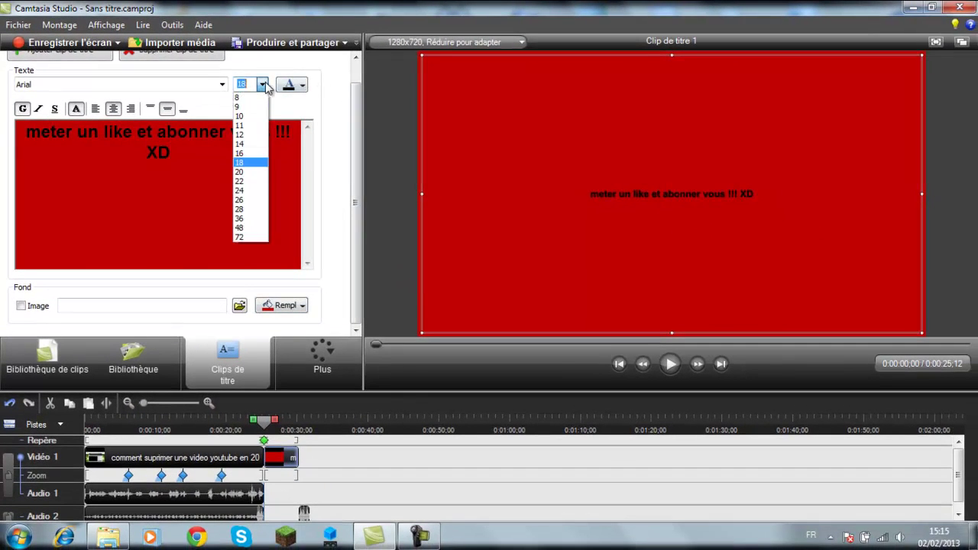
click(252, 209)
drag(252, 210, 6, 100)
click(263, 84)
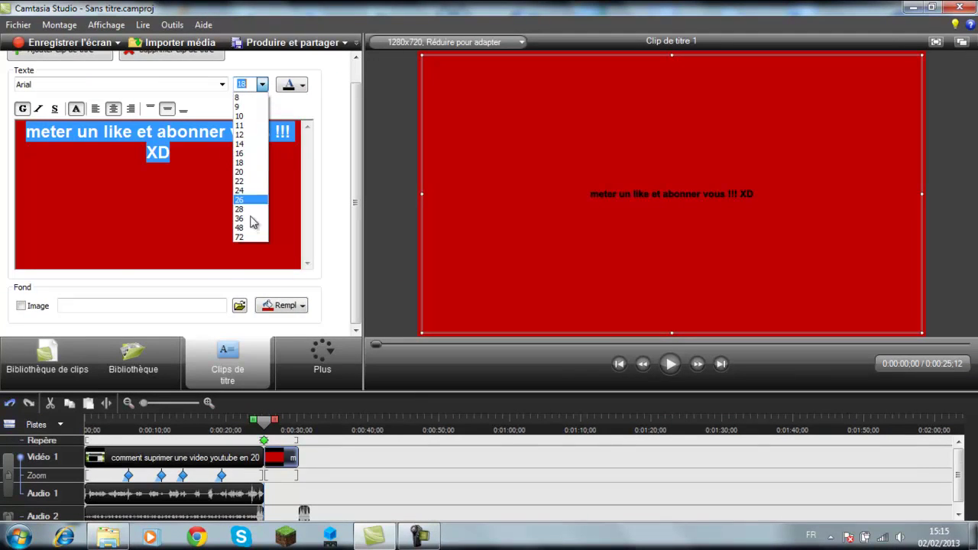
click(248, 231)
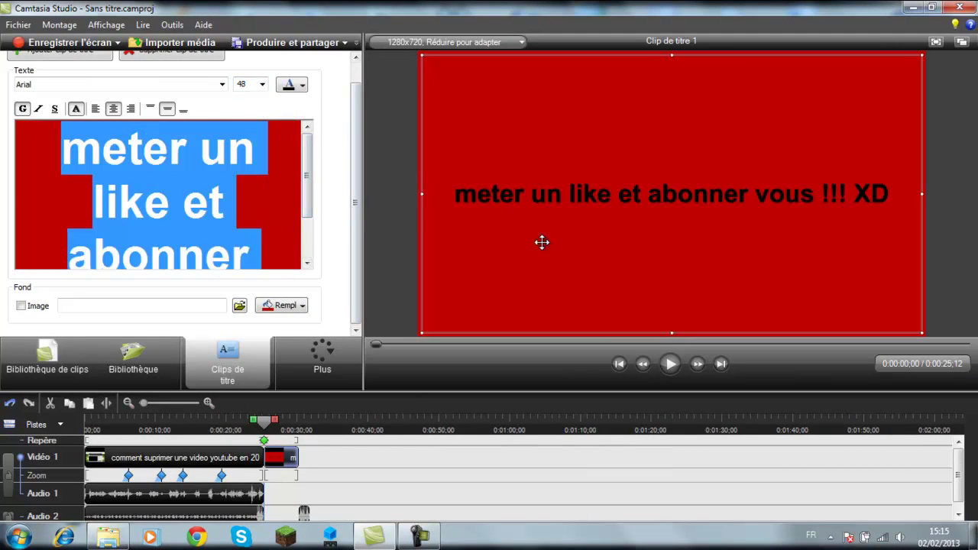
scroll(267, 190, down, 1)
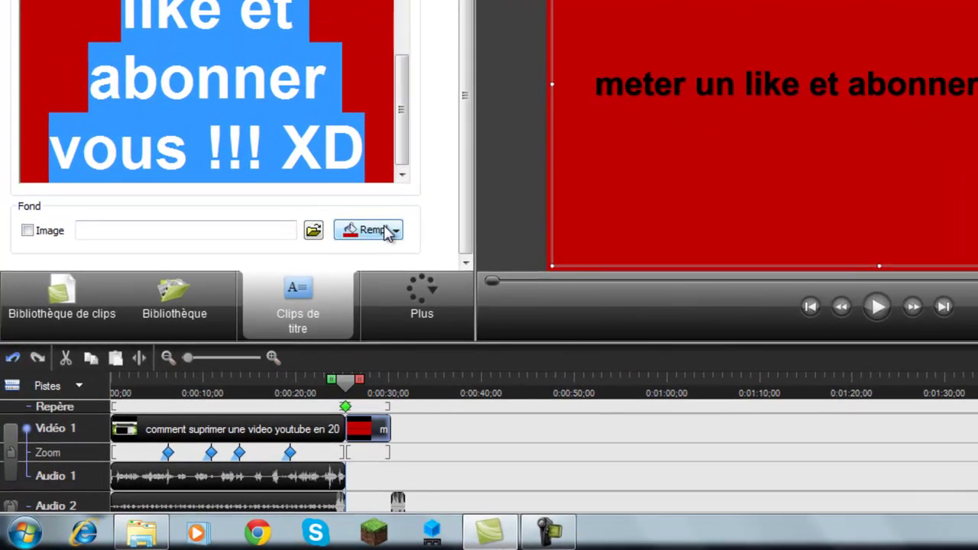
Set the image cooltext901528084 from the Téléchargements folder as the title clip's background
click(299, 307)
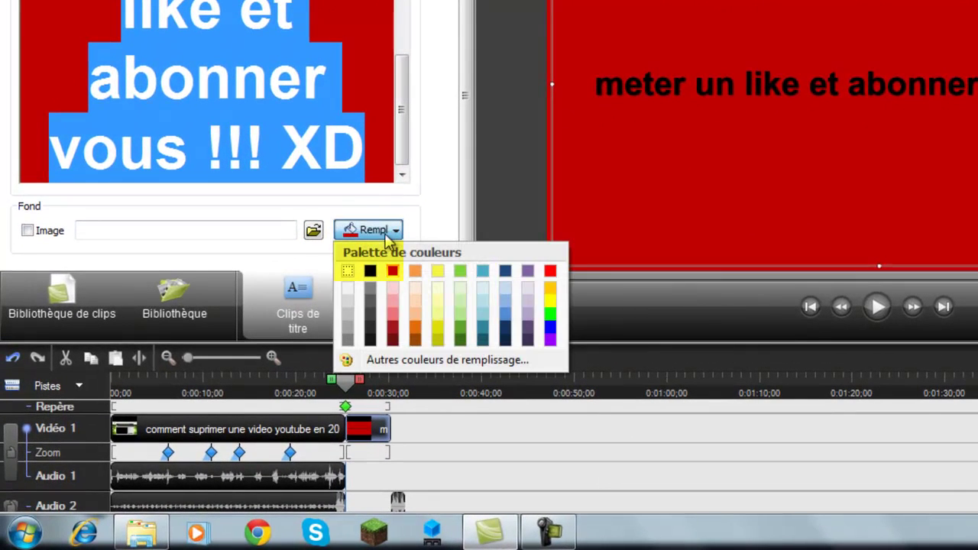
click(386, 234)
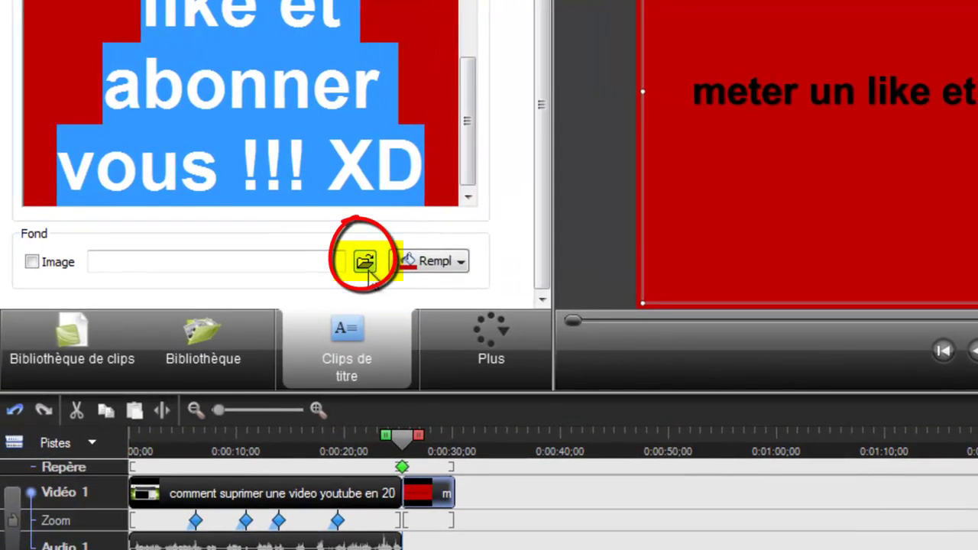
click(366, 262)
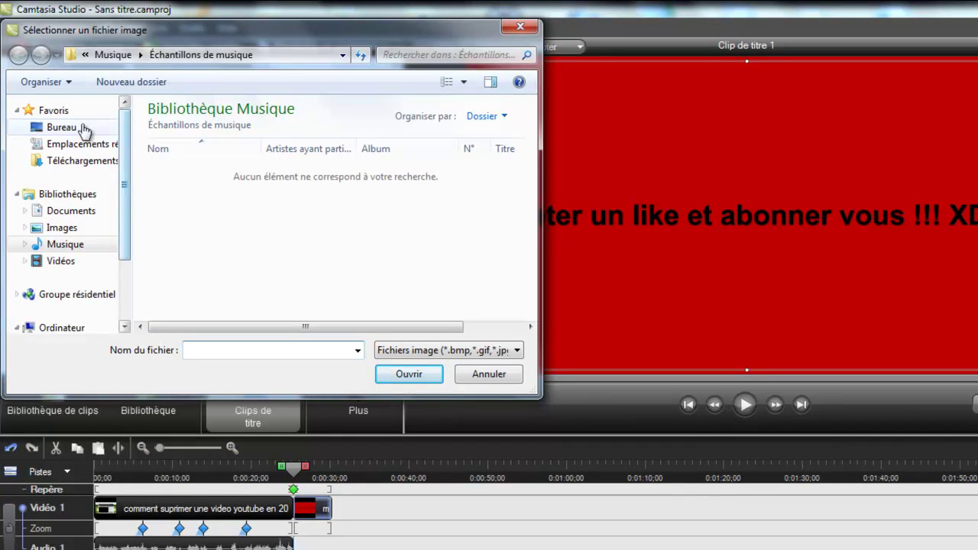
click(96, 165)
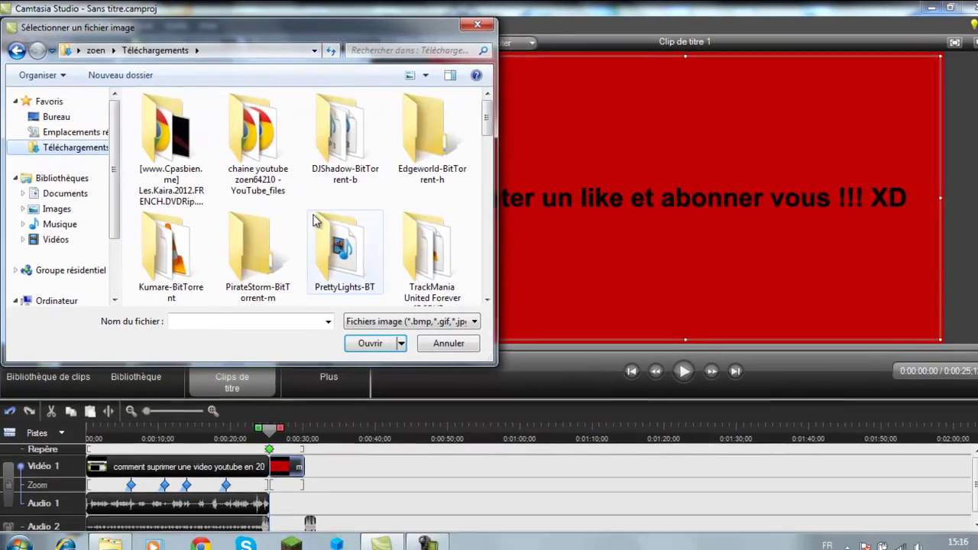
scroll(358, 228, down, 2)
scroll(322, 208, down, 1)
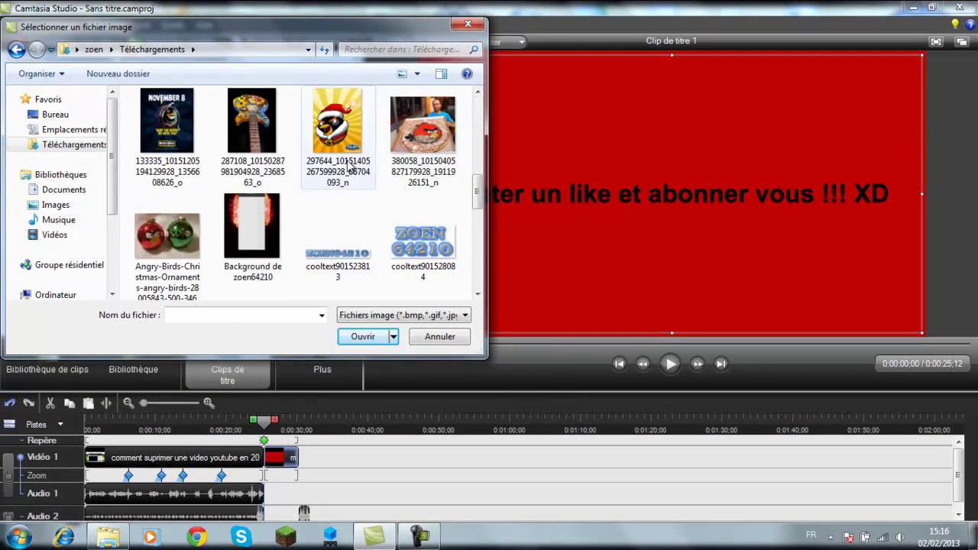
scroll(324, 172, up, 2)
scroll(367, 177, down, 1)
scroll(367, 177, down, 1)
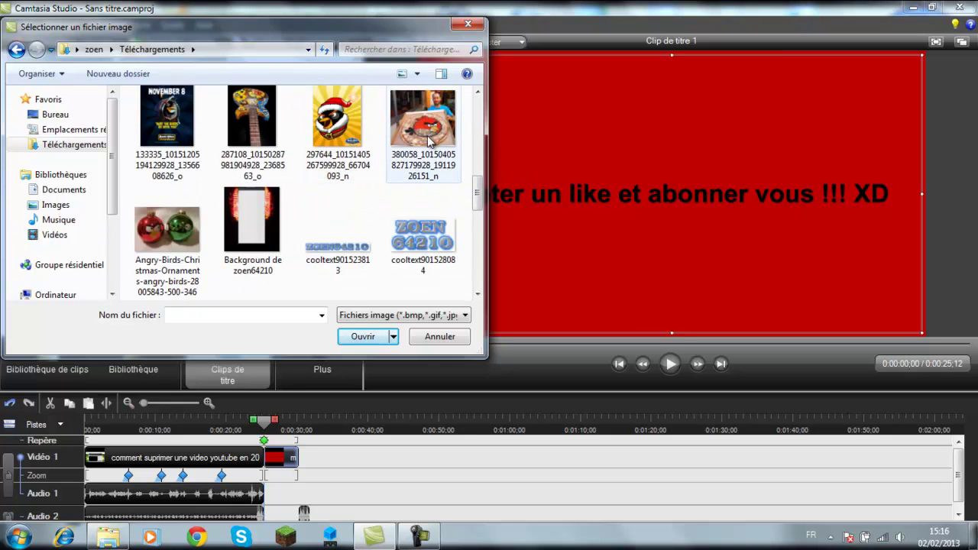
scroll(398, 160, down, 2)
scroll(403, 157, down, 1)
scroll(409, 175, up, 2)
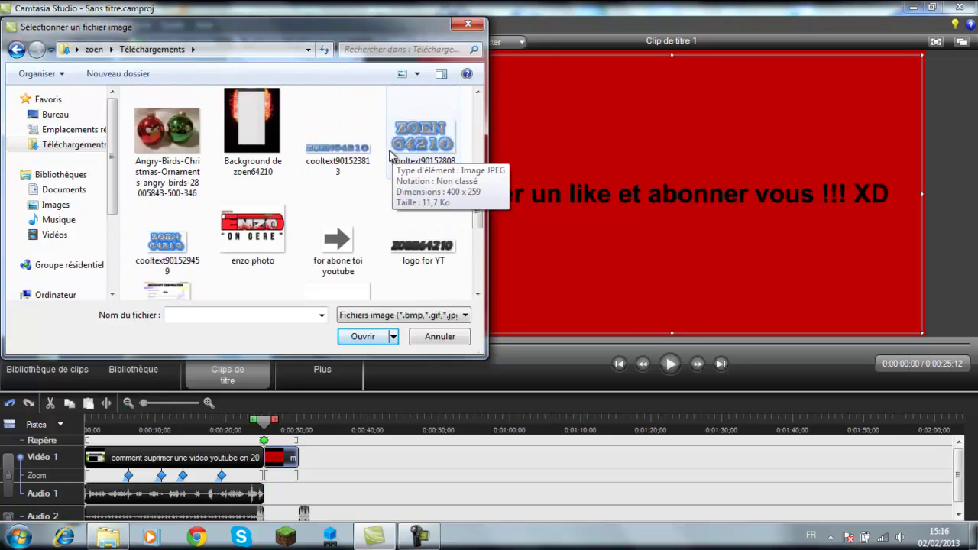
double_click(426, 245)
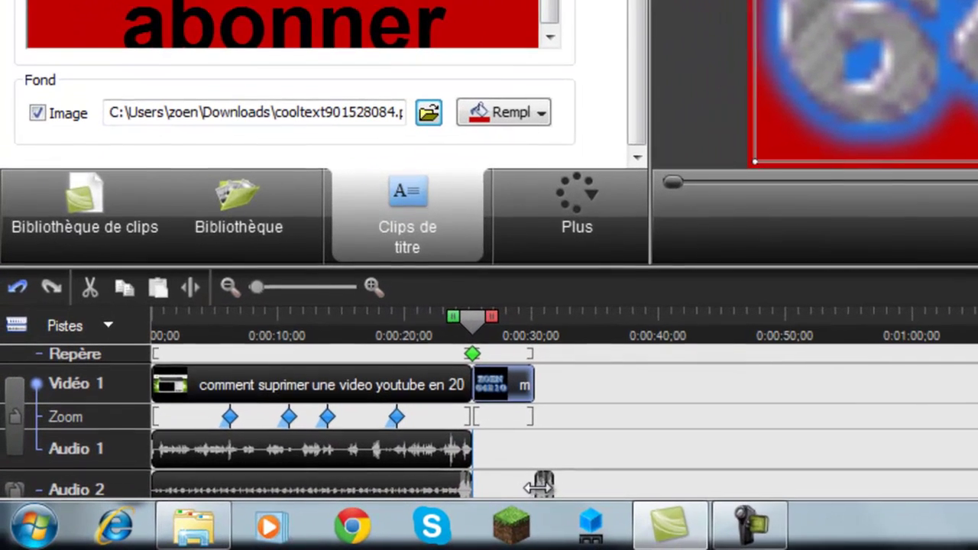
Delete the split-off leftover piece of Kalimba.mp3 behind the title clip from Audio 2
click(541, 489)
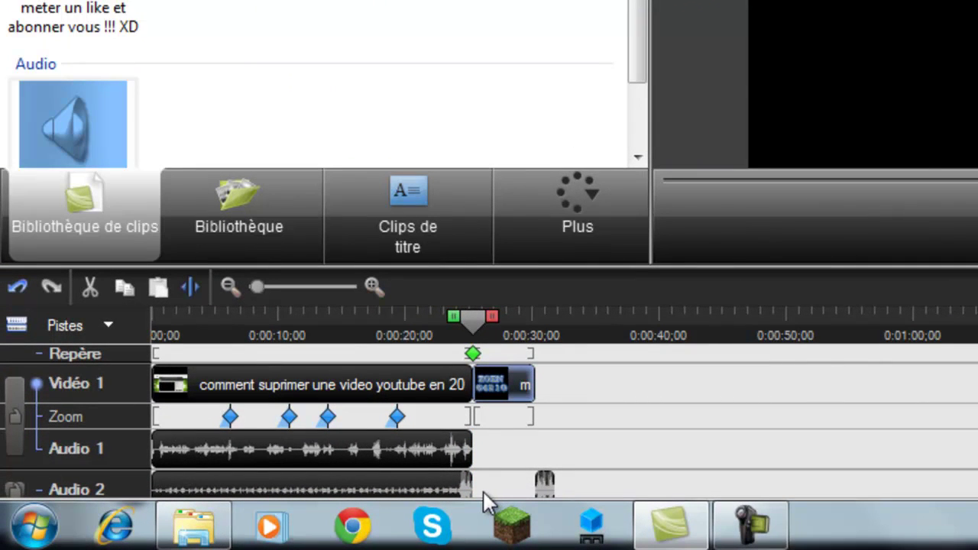
right_click(543, 487)
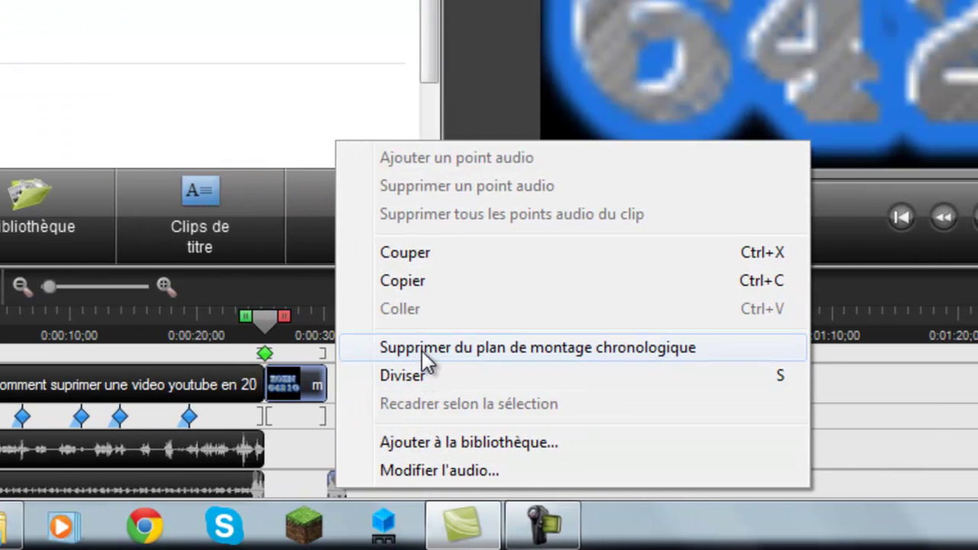
click(422, 351)
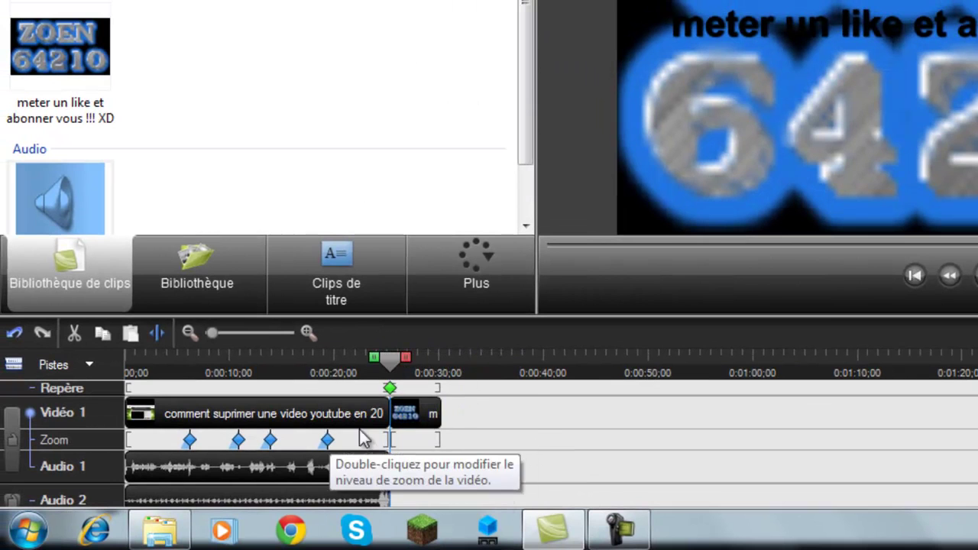
Add Kalimba.mp3 again to Audio 2 after the first piece and shorten its end to about 0:00:45;26
drag(69, 213, 391, 498)
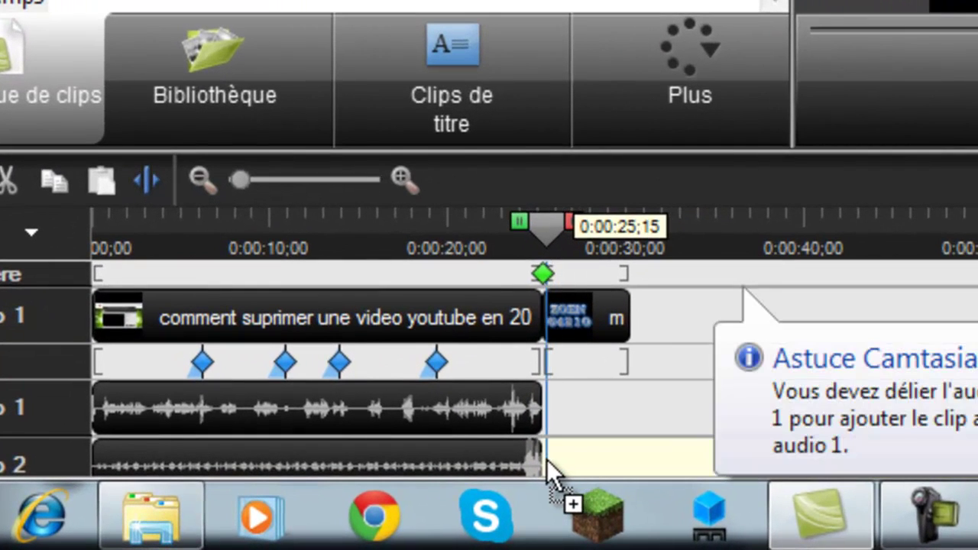
drag(546, 460, 544, 461)
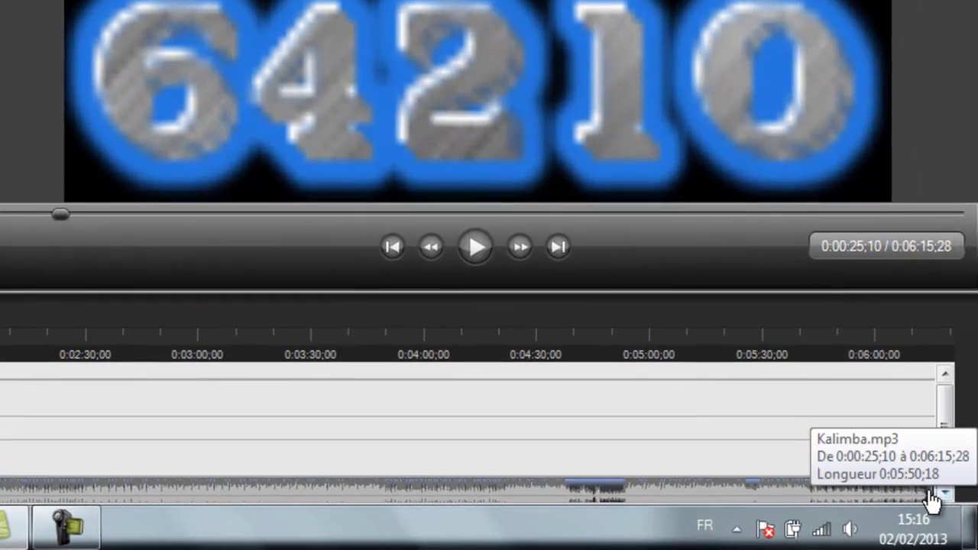
drag(940, 495, 346, 496)
drag(563, 496, 0, 490)
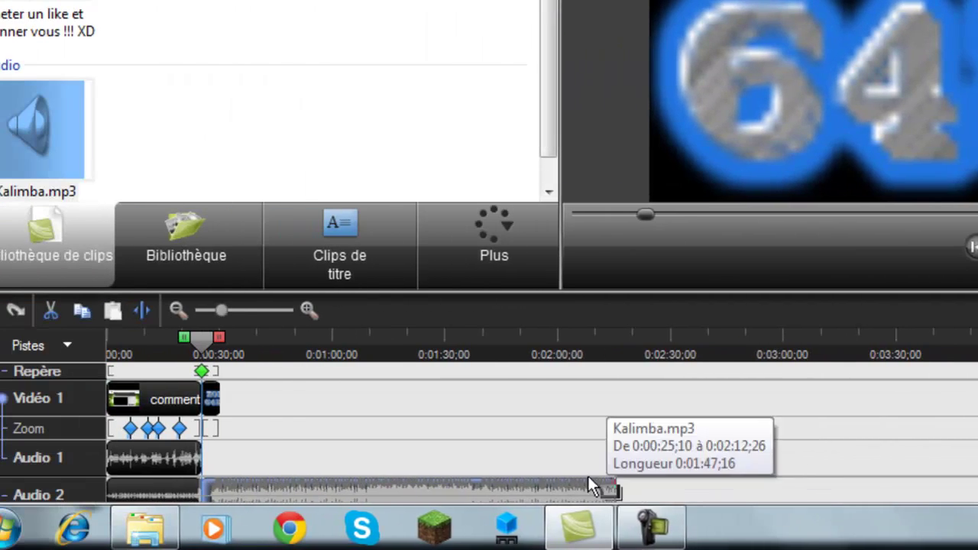
drag(279, 493, 346, 493)
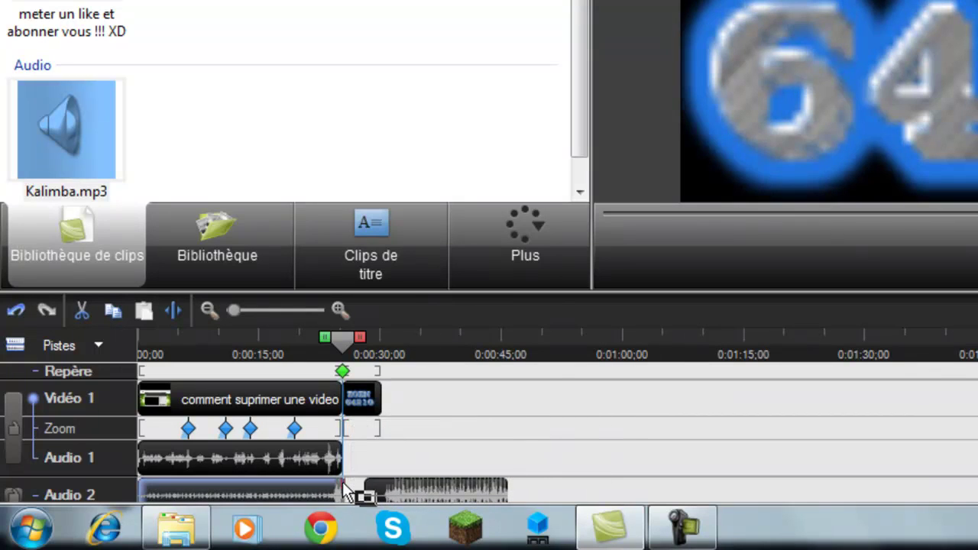
Trim the start of the second Kalimba.mp3 piece to 0:00:30;19 and move the piece directly behind the first one
drag(341, 493, 346, 493)
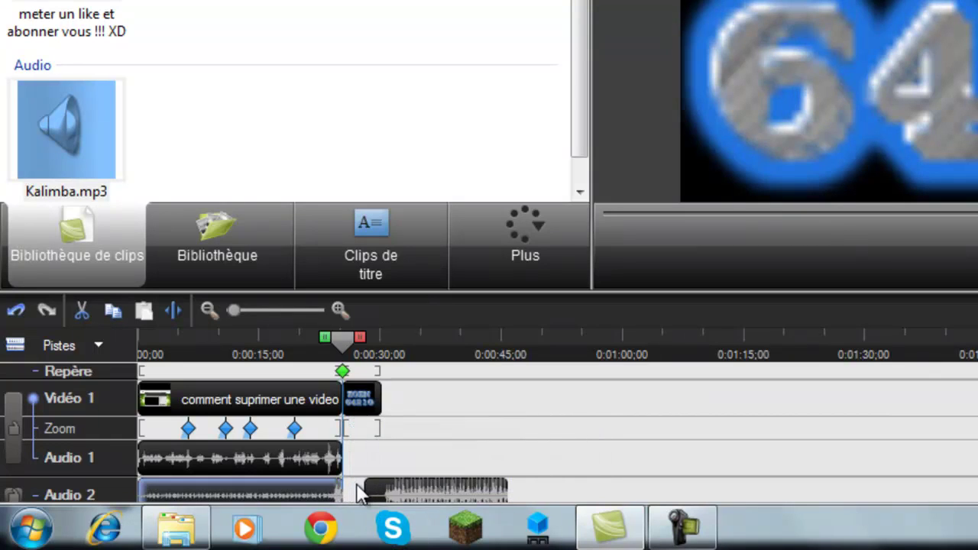
click(370, 495)
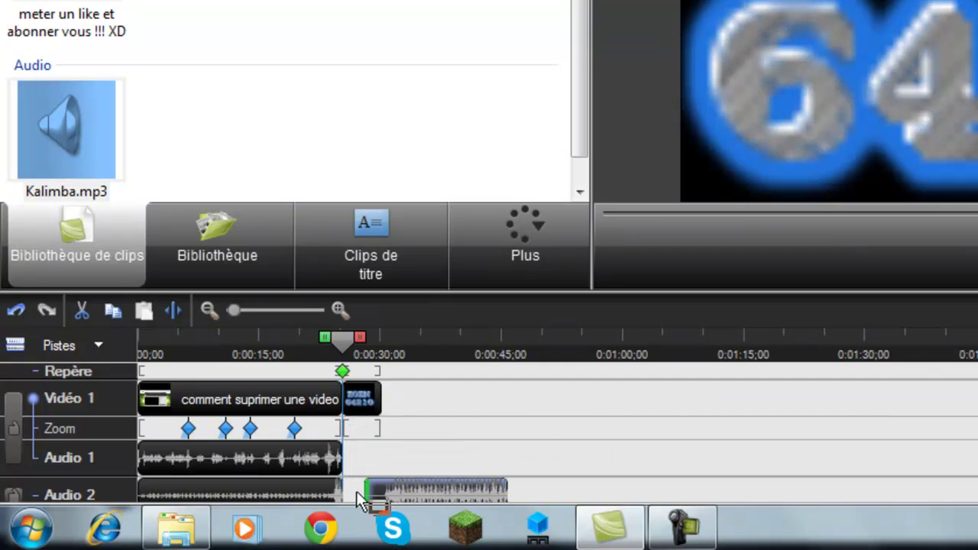
drag(359, 497, 386, 497)
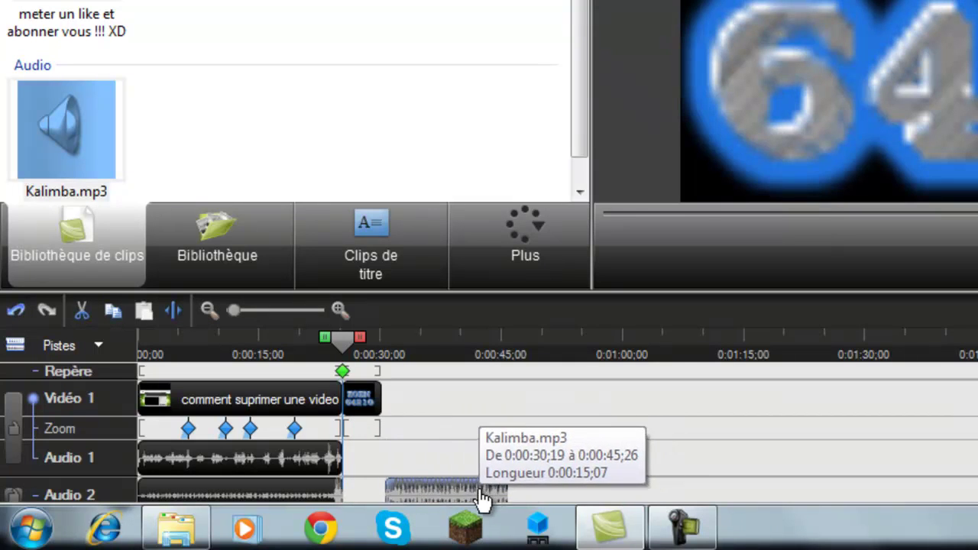
drag(483, 501, 440, 501)
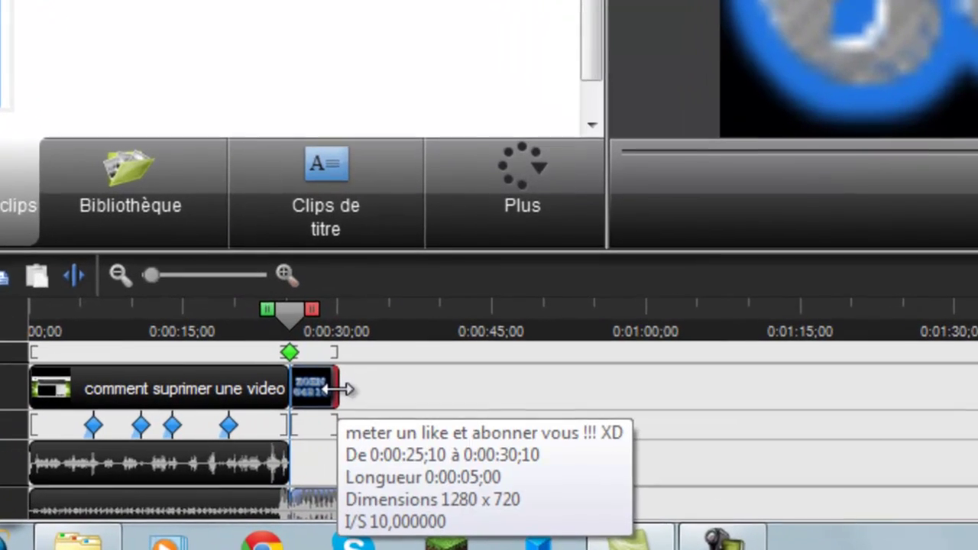
Lengthen the title clip on Vidéo 1 so it ends at about 0:00:38
drag(385, 394, 420, 426)
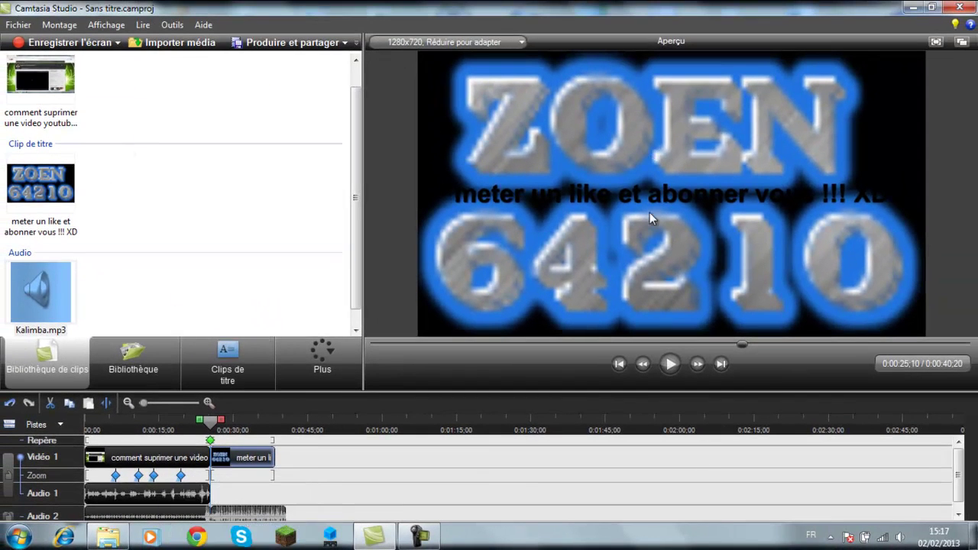
Open the title clip on the timeline for editing and set its background fill colour to blue
right_click(251, 457)
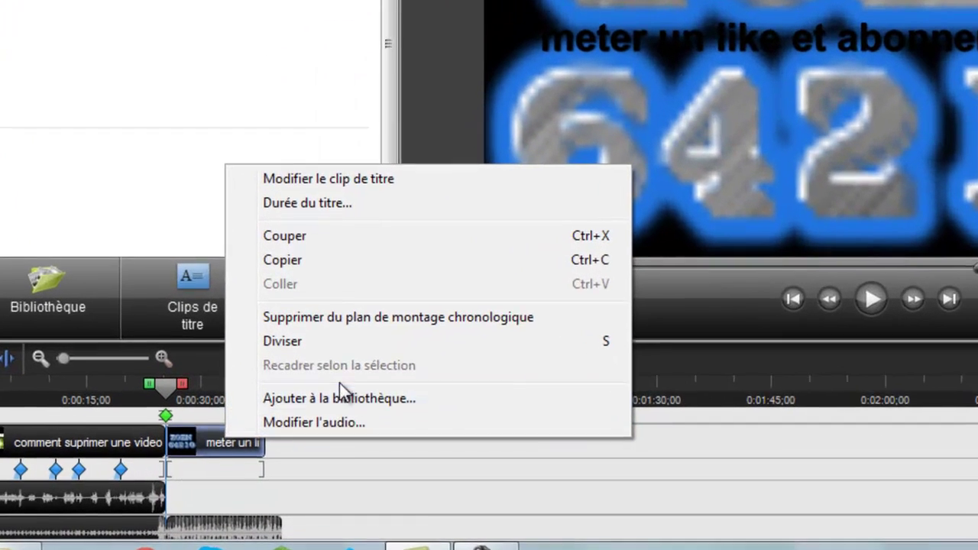
click(237, 461)
right_click(205, 445)
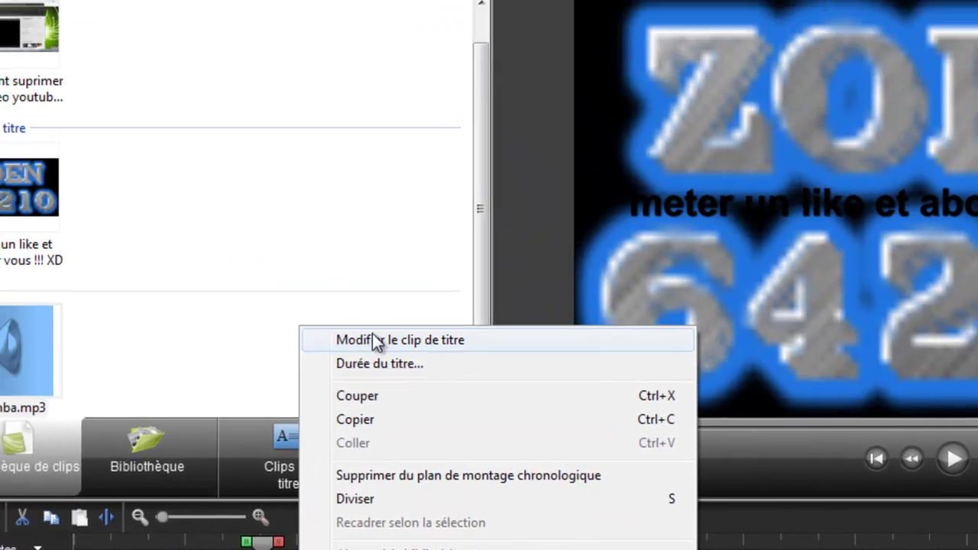
click(283, 177)
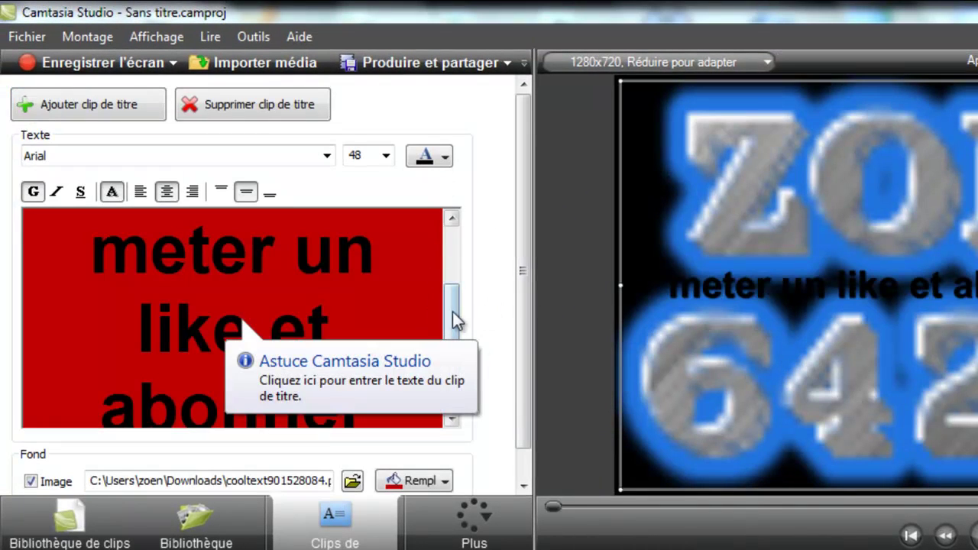
drag(460, 309, 459, 326)
scroll(497, 393, down, 2)
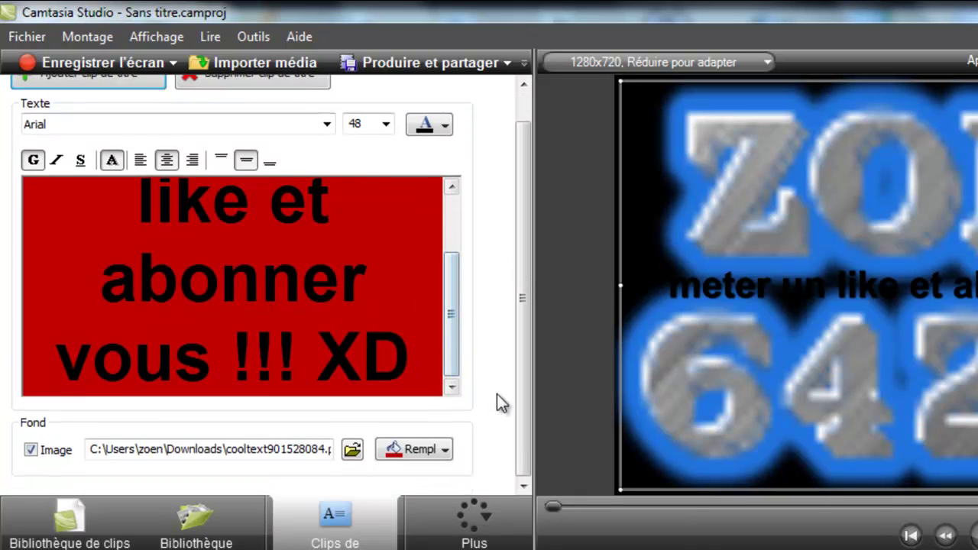
scroll(367, 428, up, 2)
scroll(467, 446, down, 2)
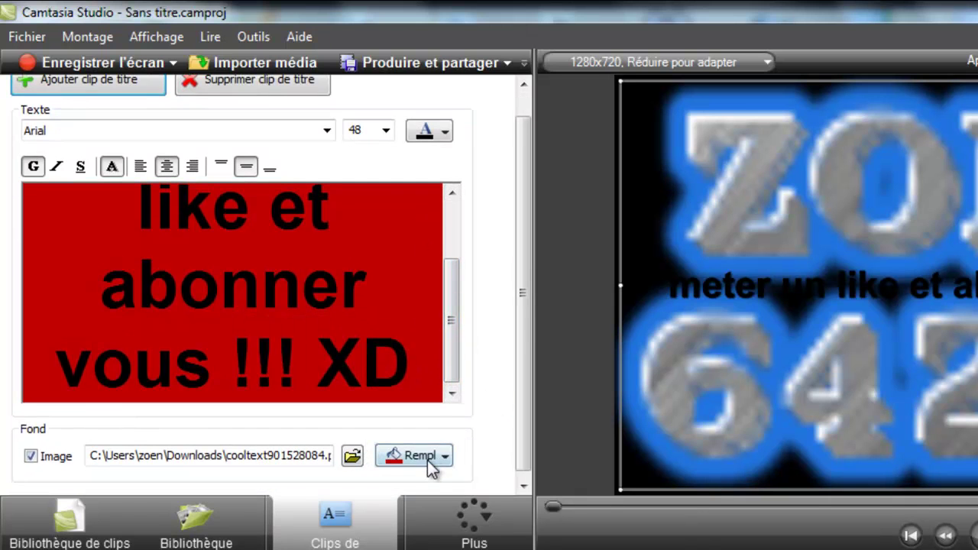
click(431, 480)
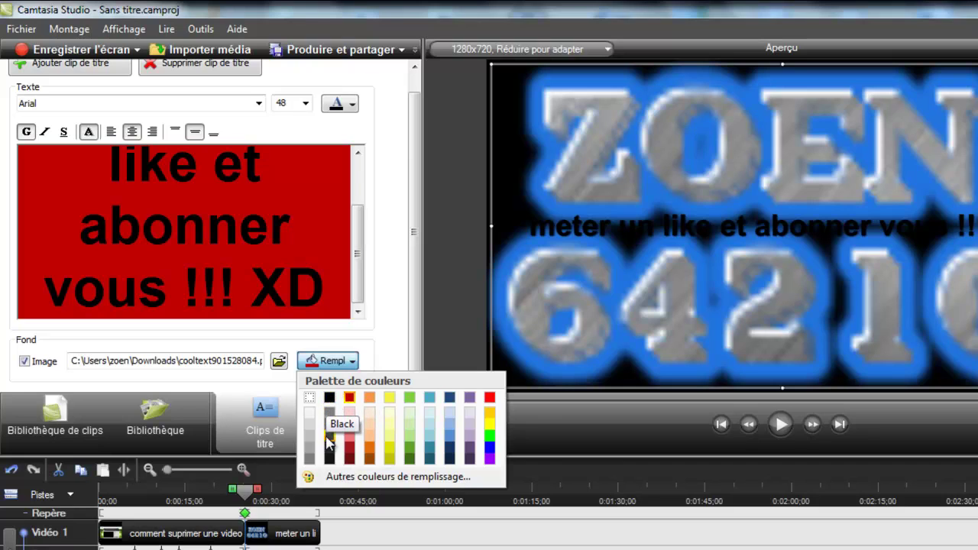
click(489, 459)
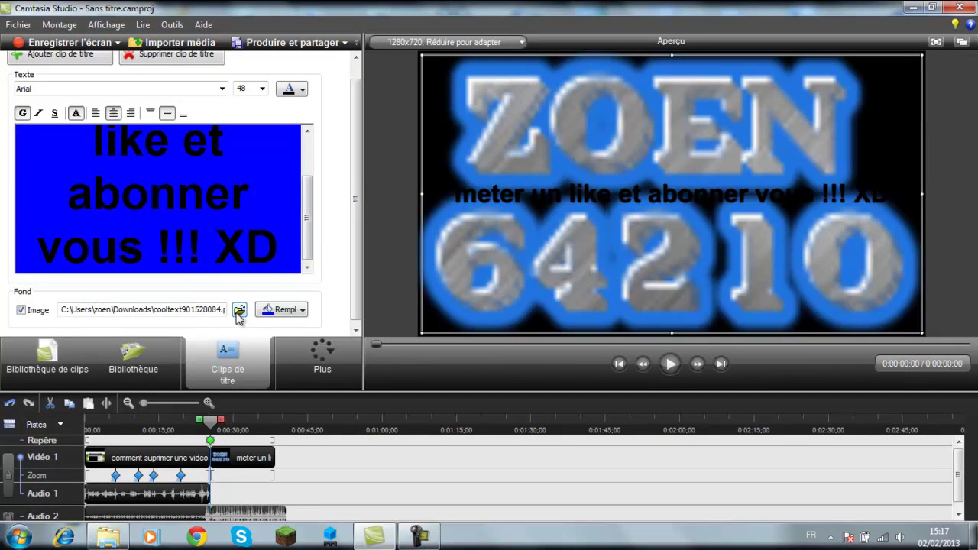
Set the colour of the title words "meter un like et abonner" to red
scroll(308, 175, up, 2)
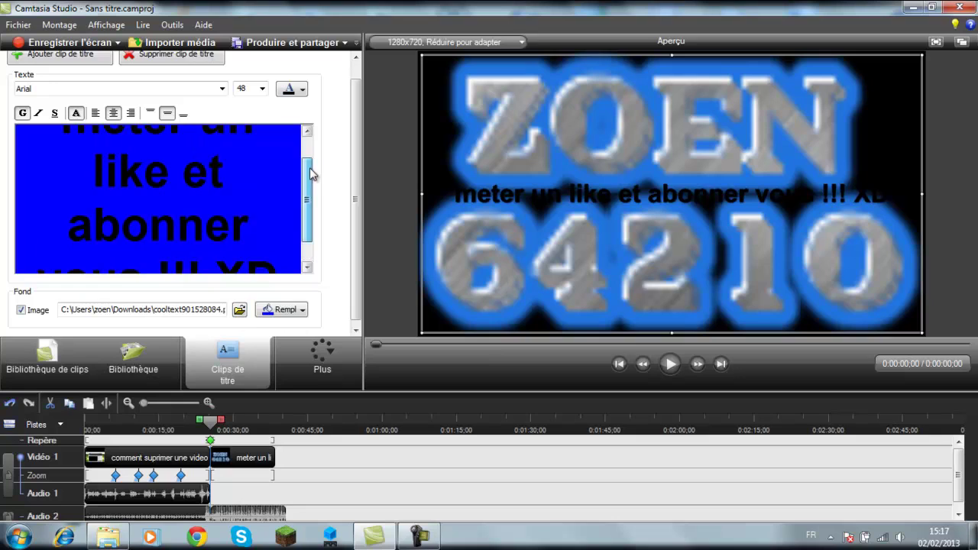
click(300, 90)
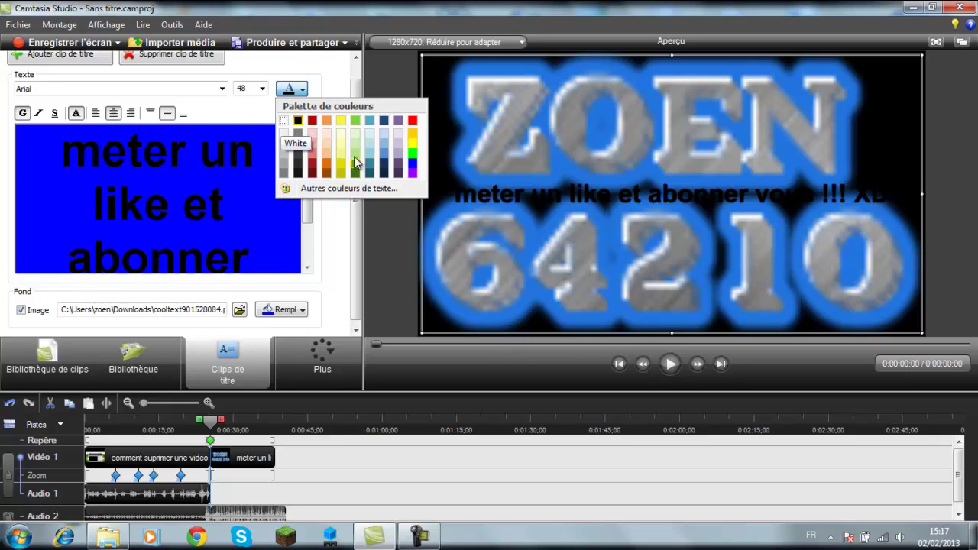
click(312, 120)
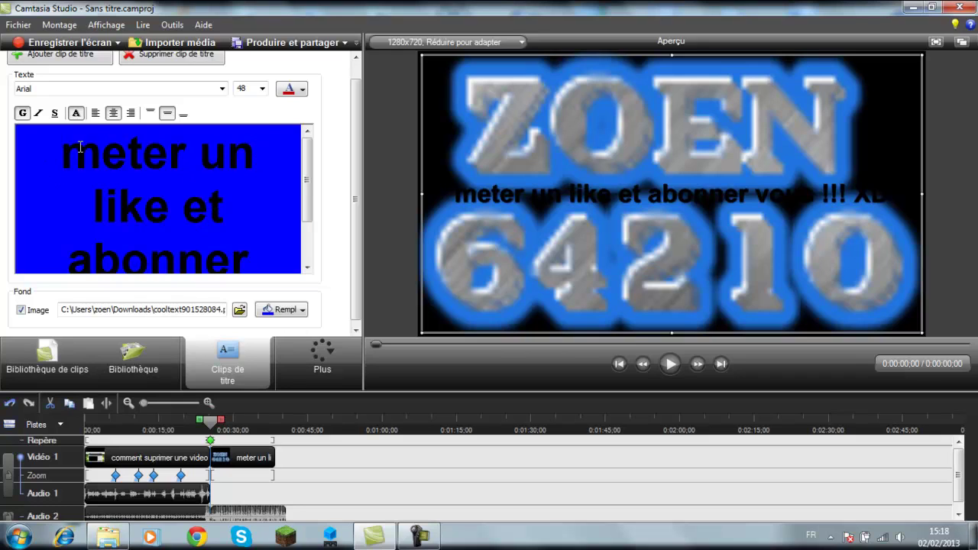
drag(80, 147, 241, 258)
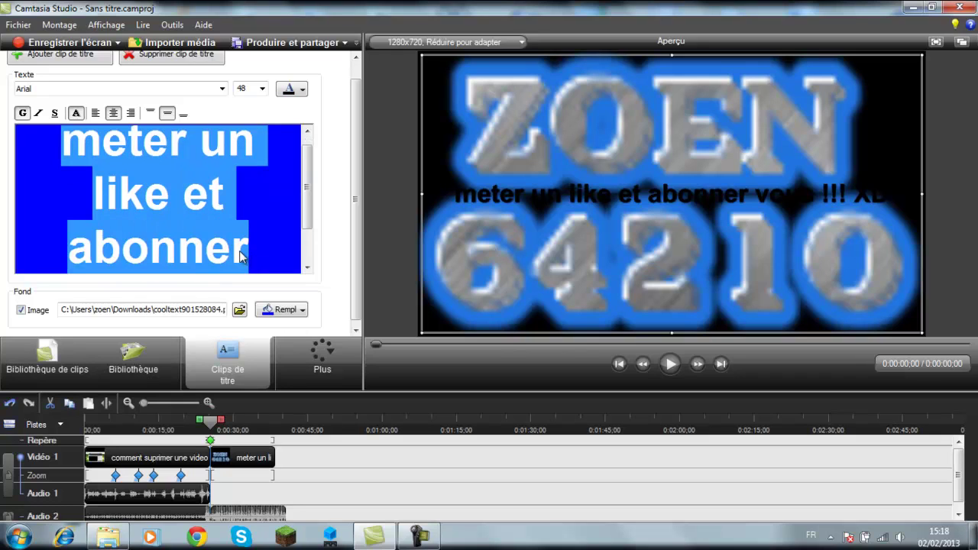
click(299, 89)
click(312, 120)
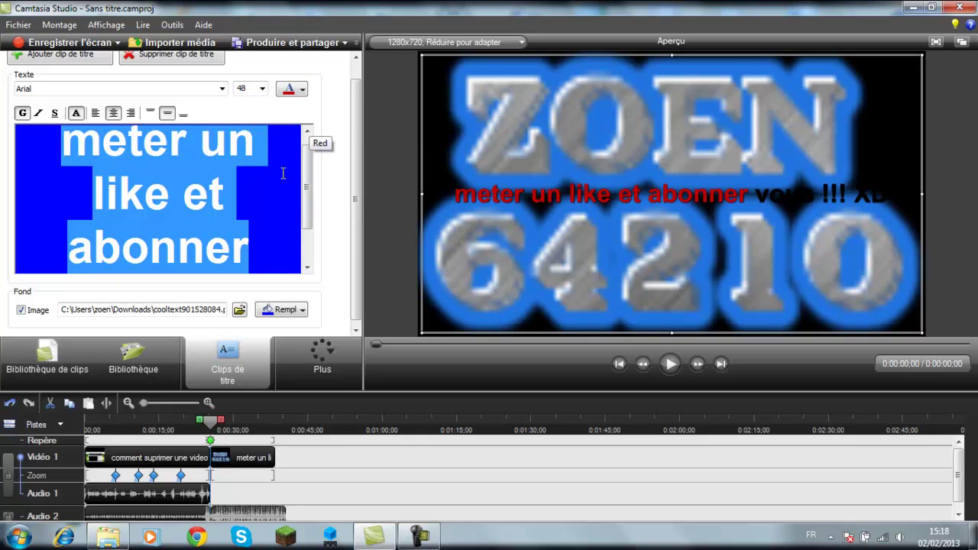
Set the colour of the remaining title words "vous !!! XD" to red as well
scroll(311, 211, down, 1)
click(76, 211)
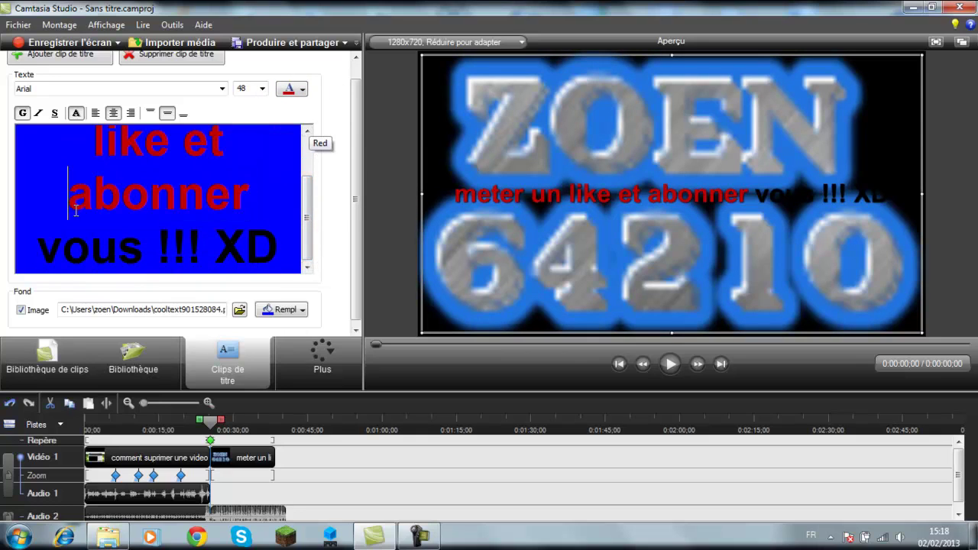
triple_click(67, 248)
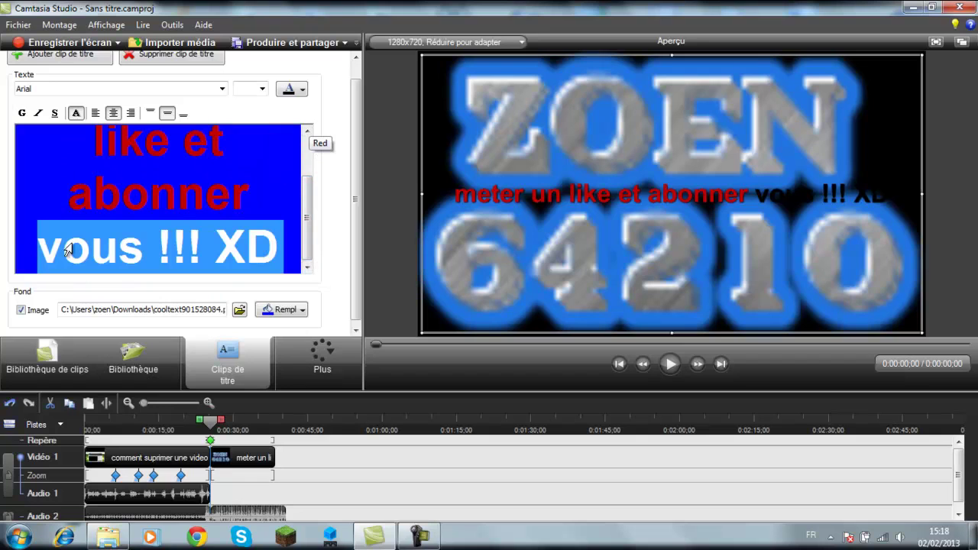
click(286, 92)
click(301, 129)
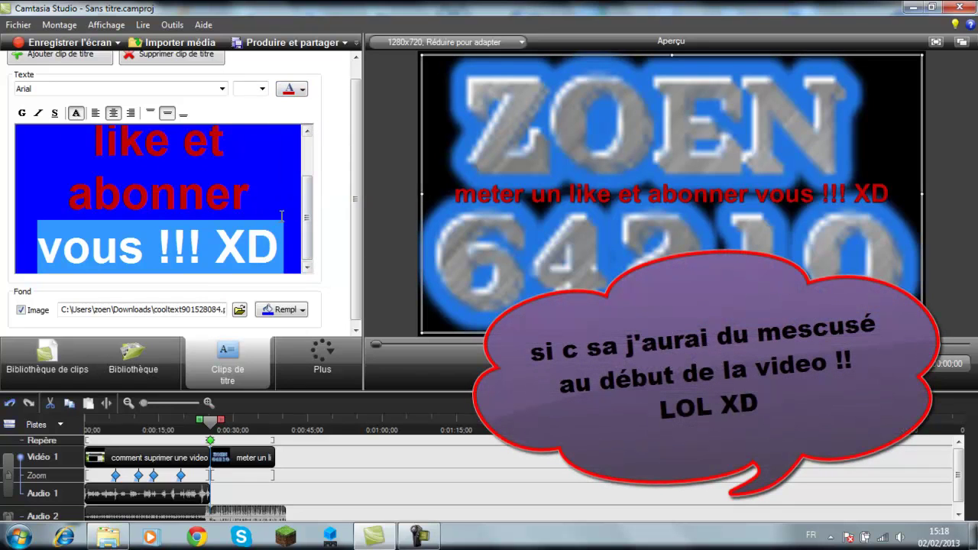
click(279, 200)
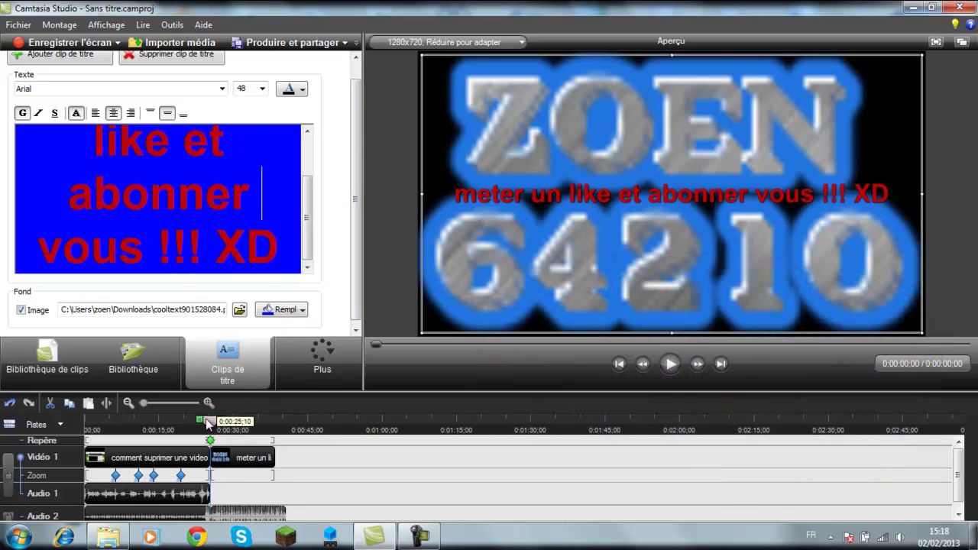
Return to the clip library, move the playhead to the start of the timeline and preview the montage
click(41, 369)
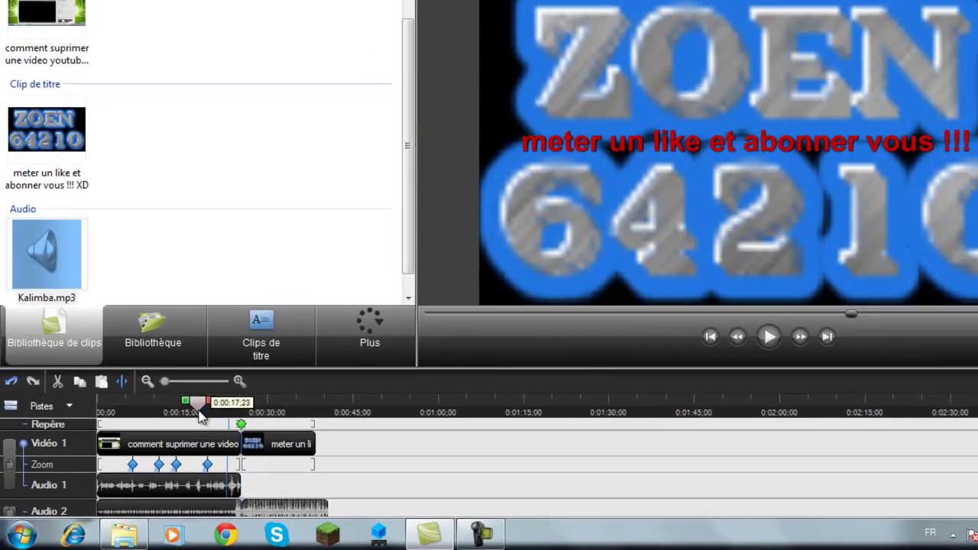
drag(200, 415, 97, 415)
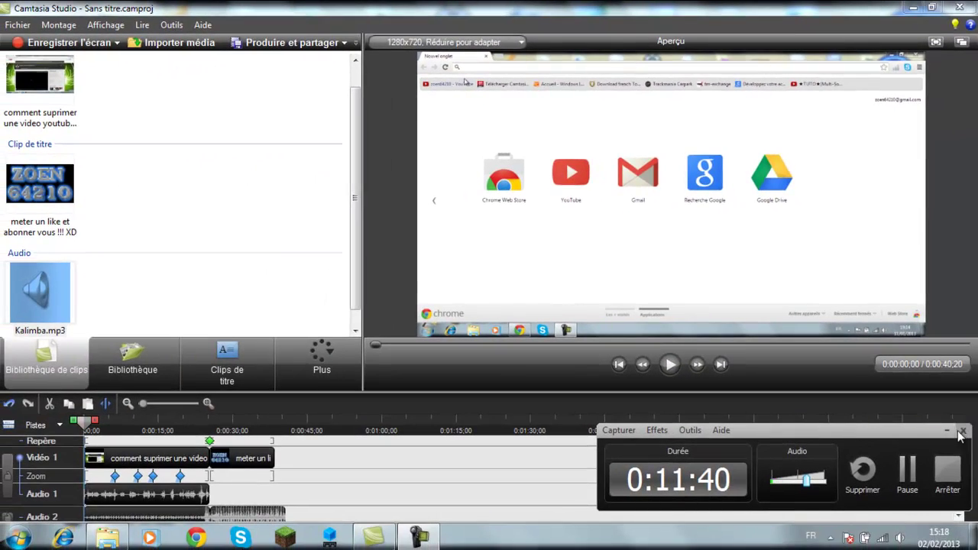
click(962, 430)
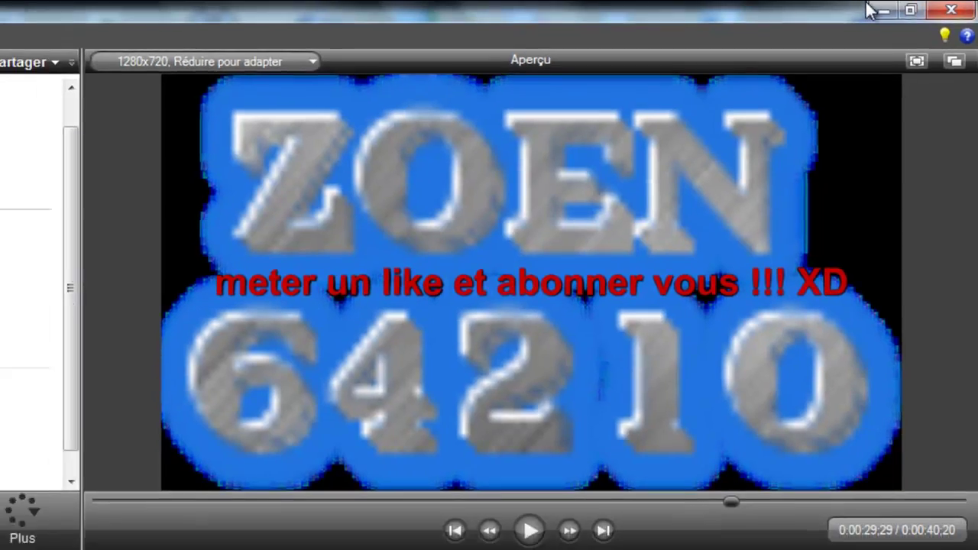
click(877, 10)
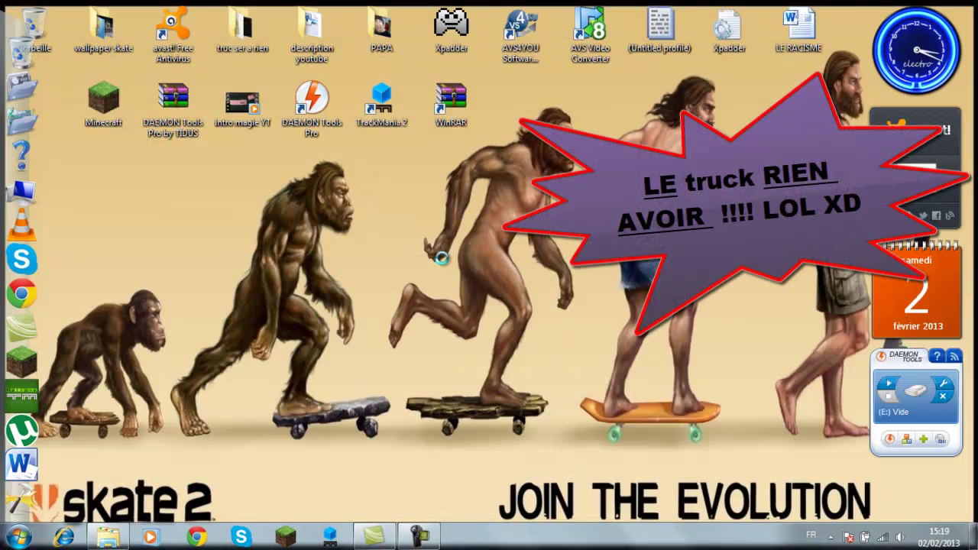
right_click(442, 259)
click(224, 223)
right_click(224, 223)
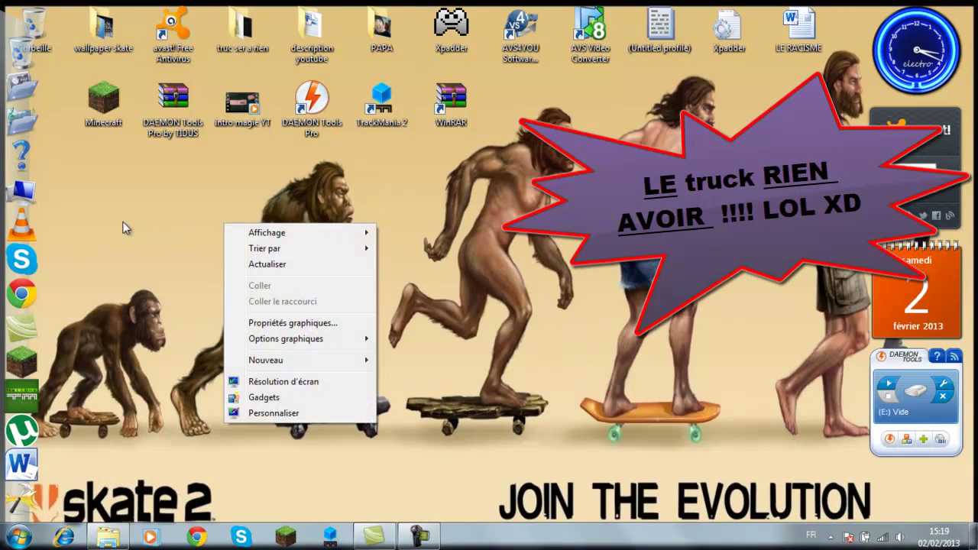
drag(77, 201, 827, 4)
right_click(77, 201)
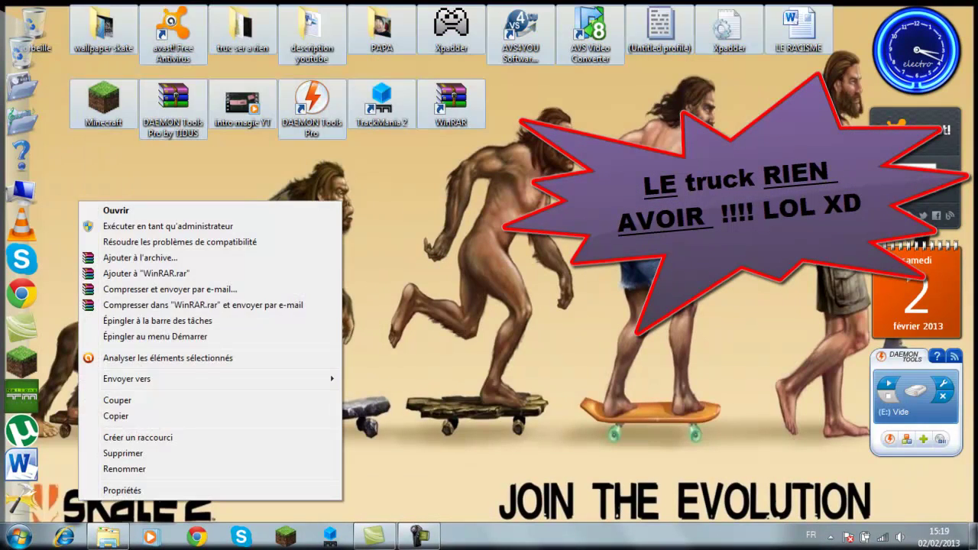
click(359, 229)
right_click(655, 205)
click(476, 337)
right_click(476, 336)
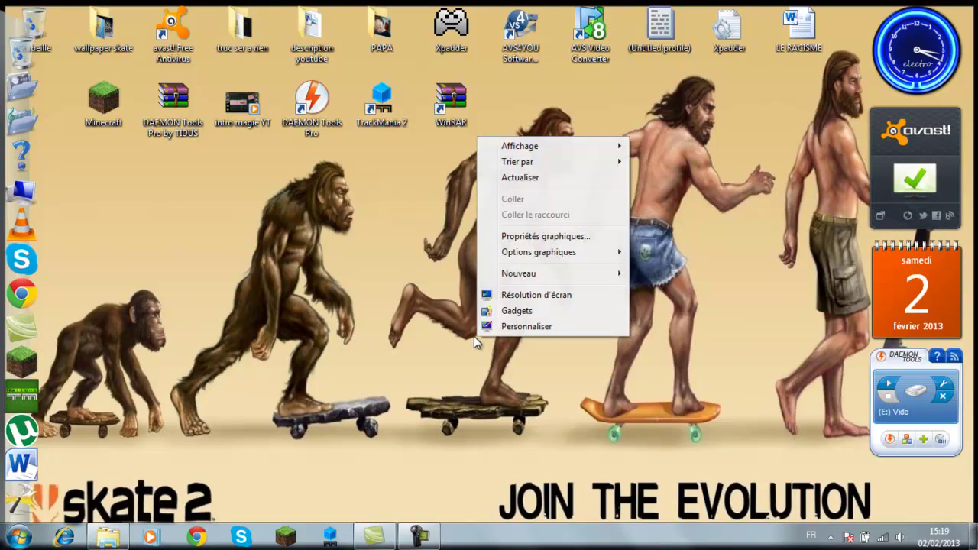
click(450, 345)
right_click(449, 346)
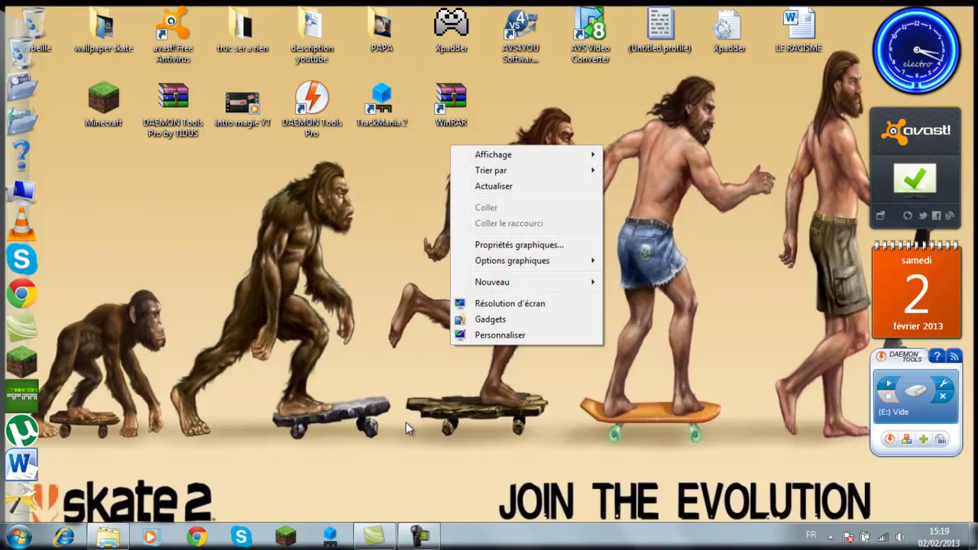
Switch back to Camtasia Studio and play the rest of the montage to its end
click(383, 541)
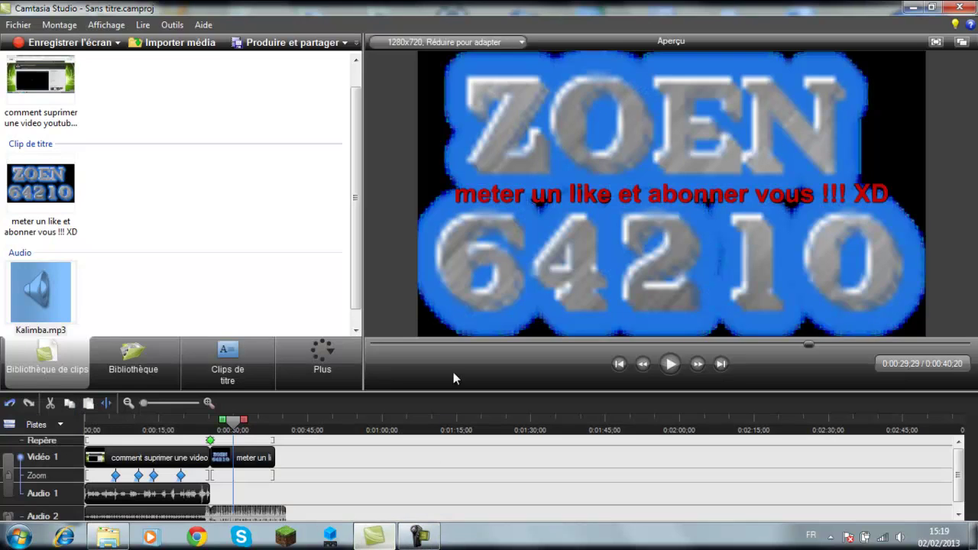
click(670, 364)
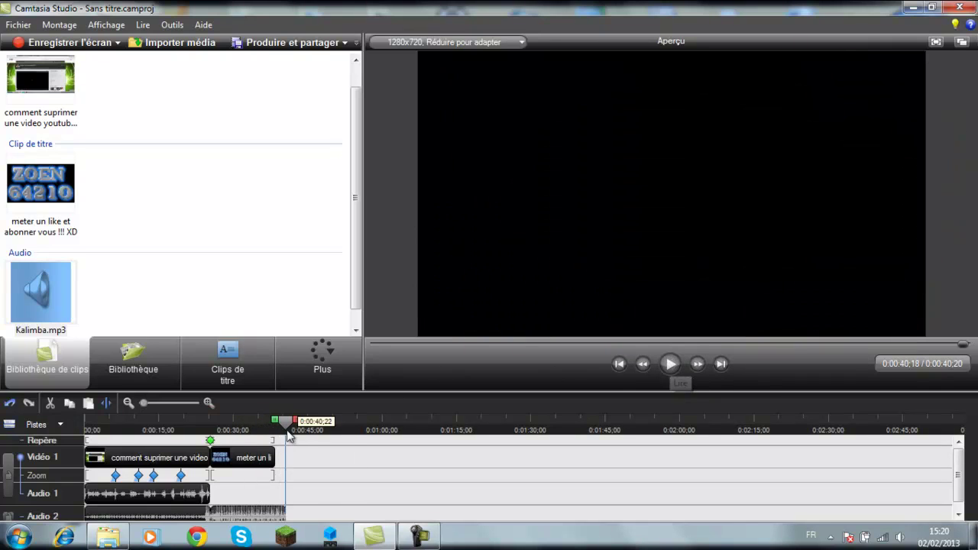
Rewind the timeline and, keeping the Audio 2 track locked during the edit, shorten the closing title clip to end at about 0:00:31
drag(289, 436, 244, 434)
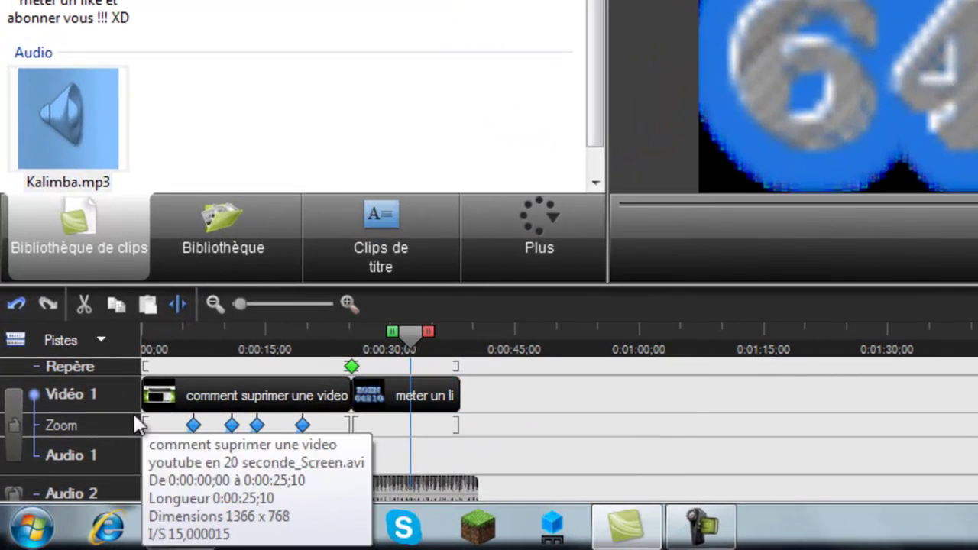
drag(410, 333, 123, 365)
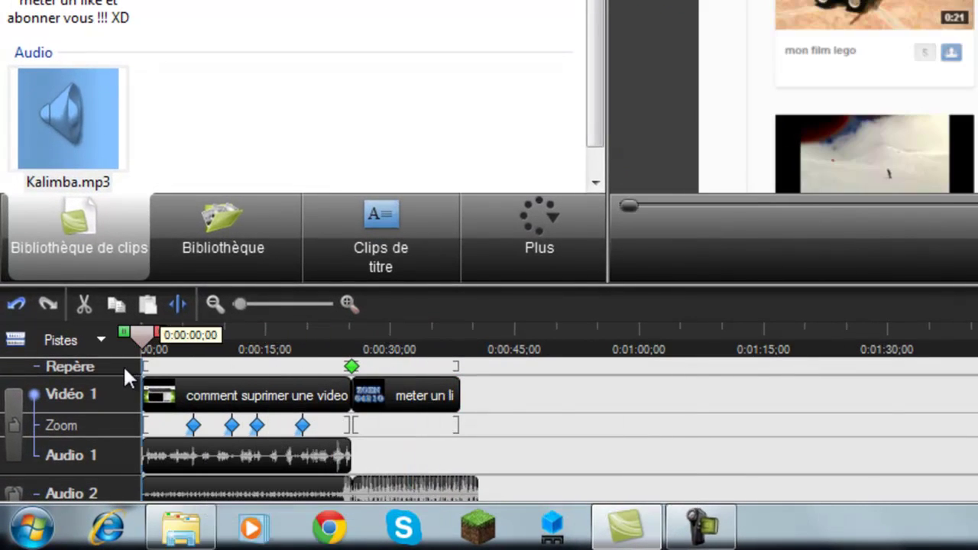
scroll(295, 434, down, 1)
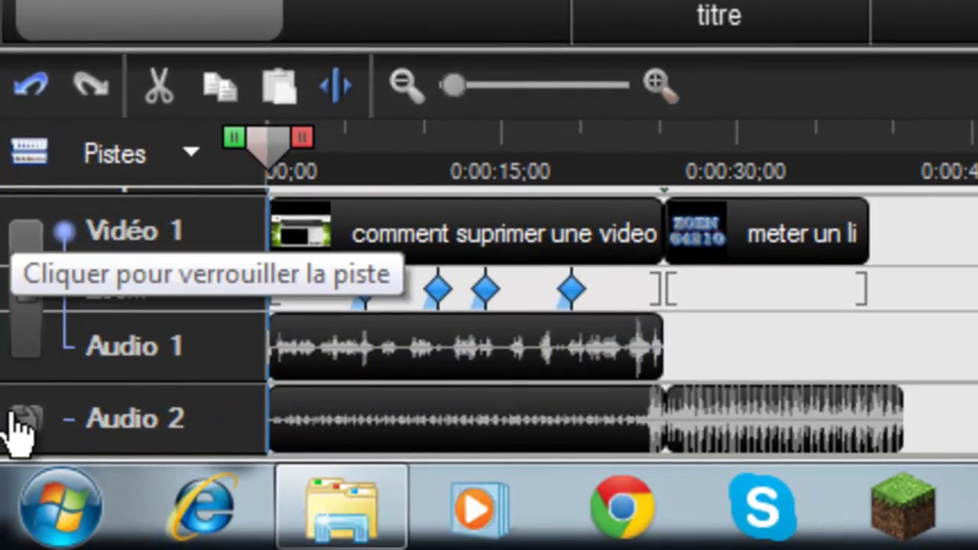
click(14, 481)
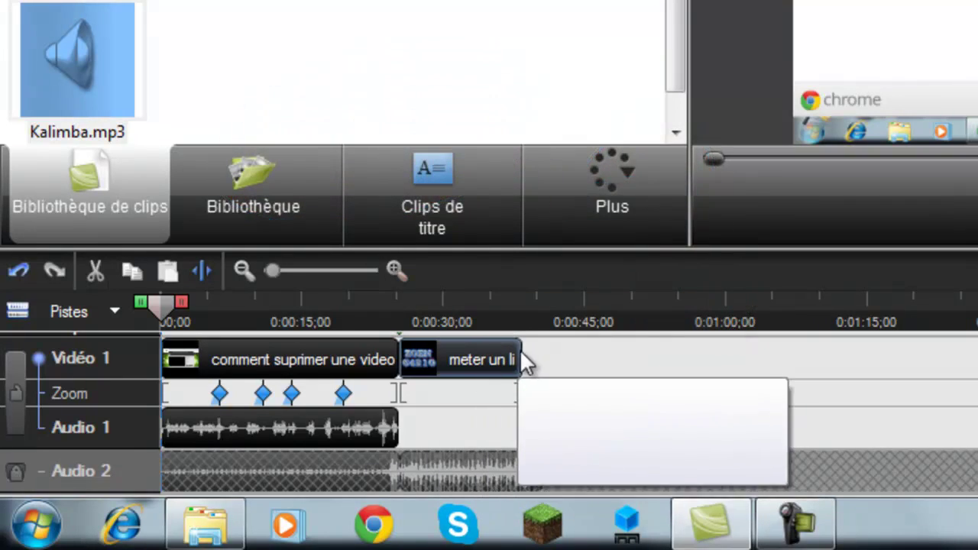
drag(521, 373, 457, 380)
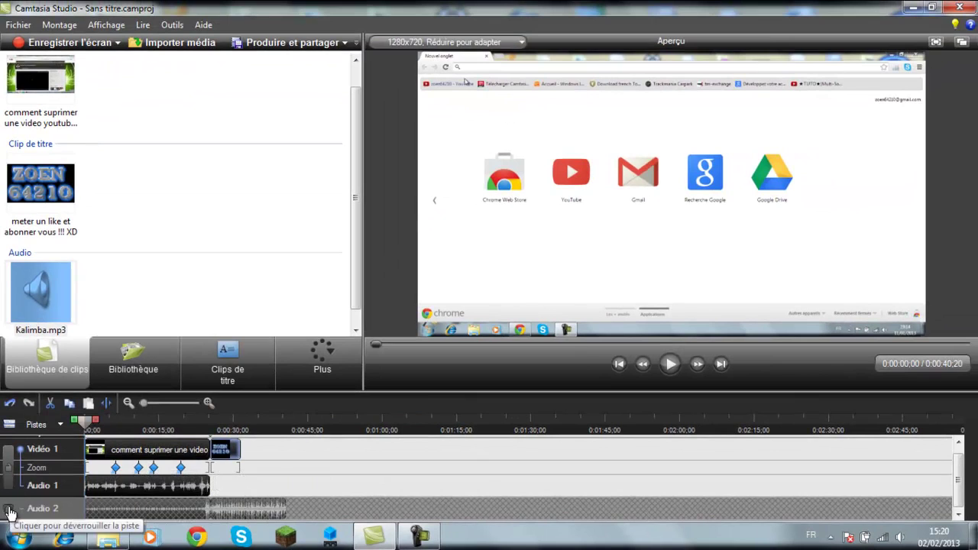
click(9, 511)
Preview the end of the montage from about 0:00:22, through the shortened title clip to the end of the music
click(811, 345)
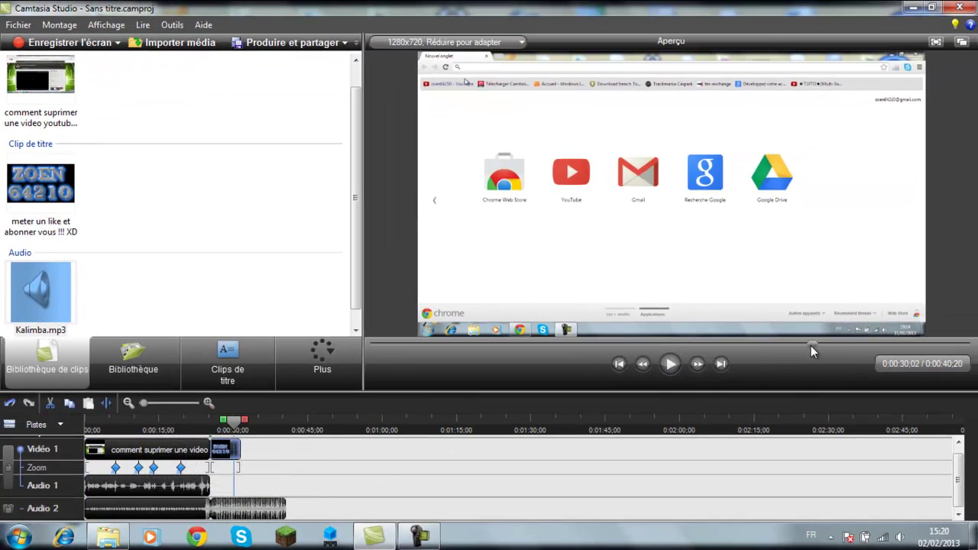
drag(812, 346, 692, 364)
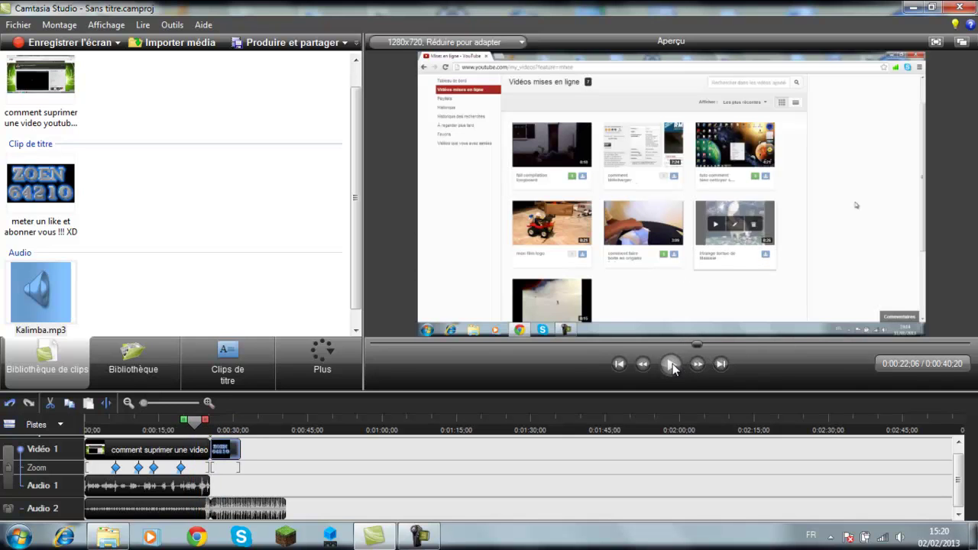
click(670, 365)
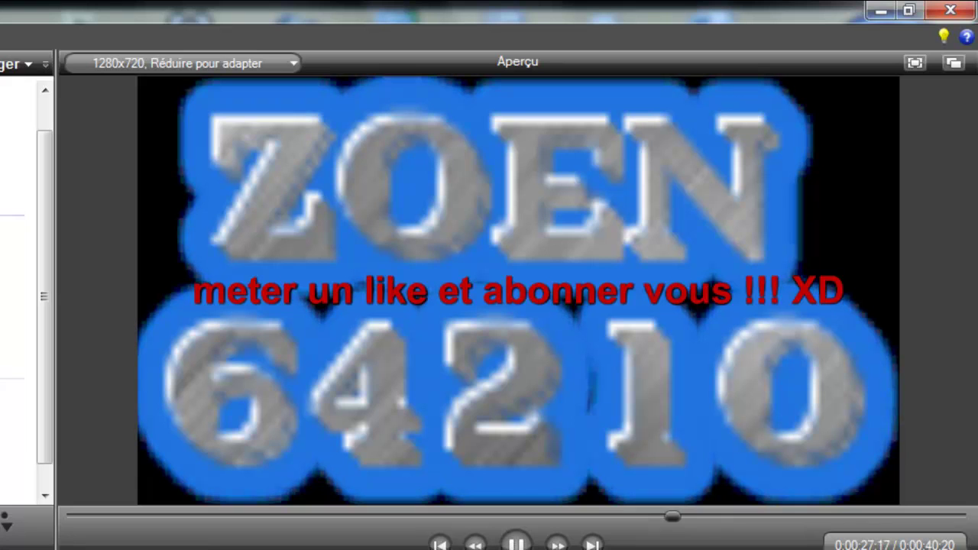
right_click(794, 365)
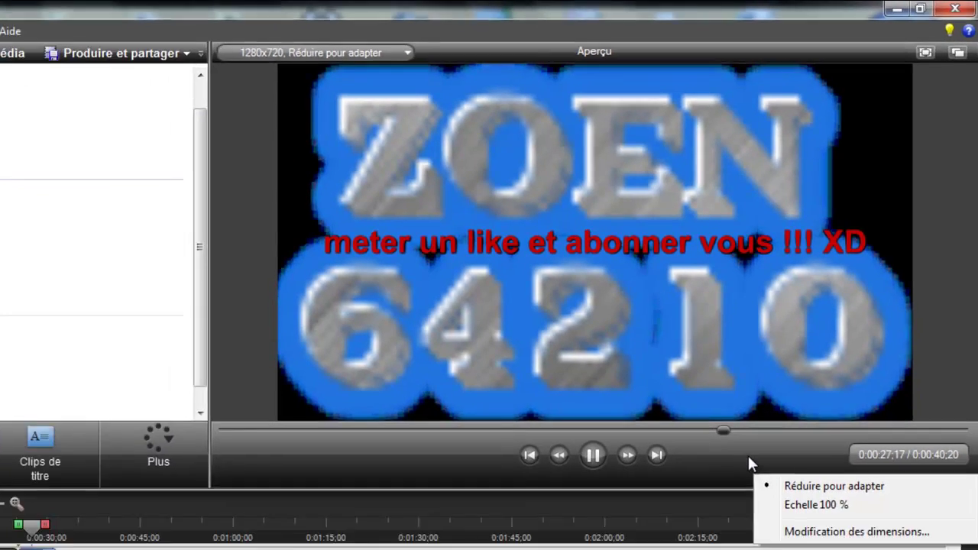
click(700, 366)
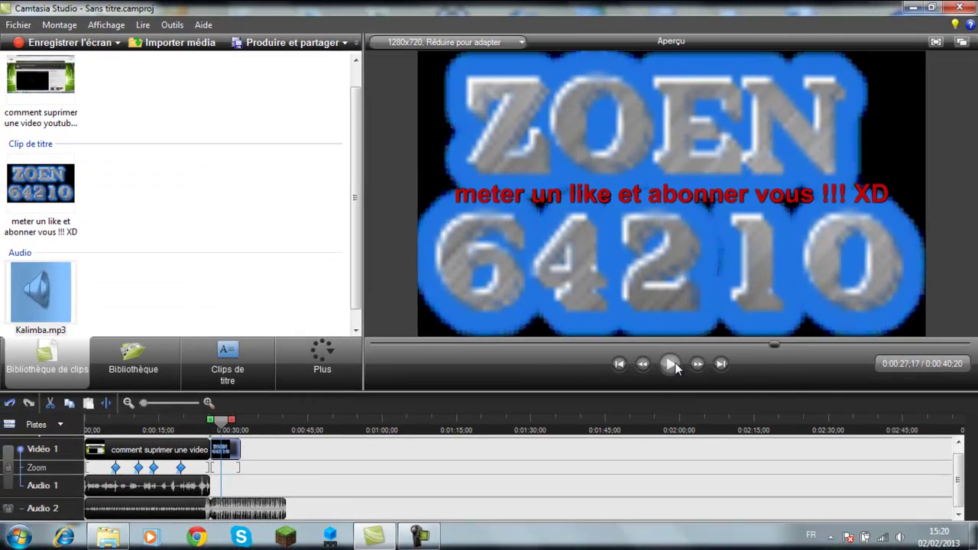
click(675, 366)
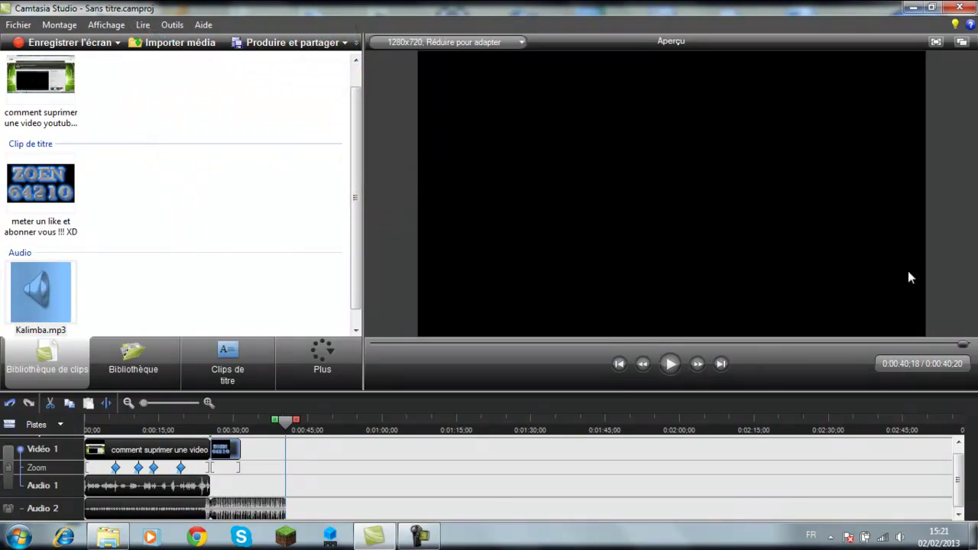
click(910, 7)
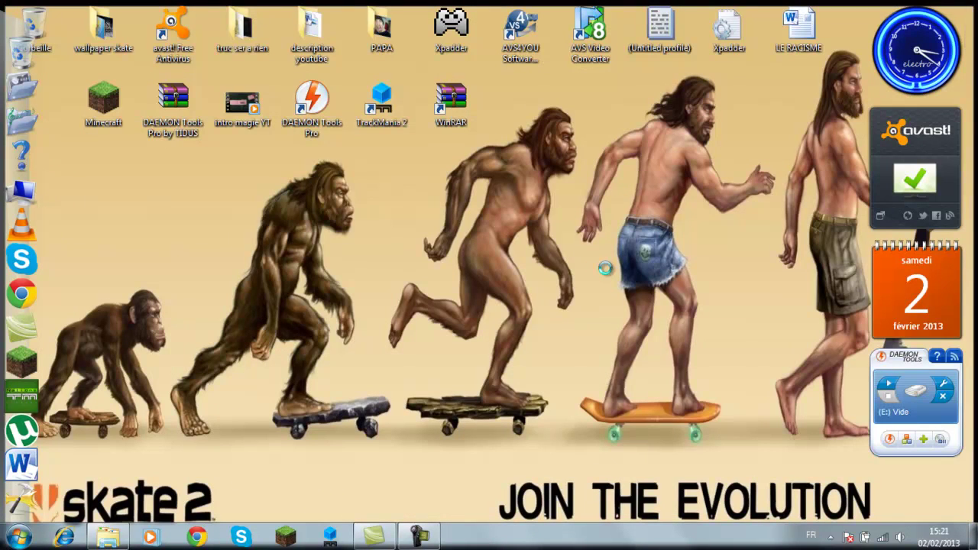
right_click(607, 274)
click(159, 216)
right_click(151, 209)
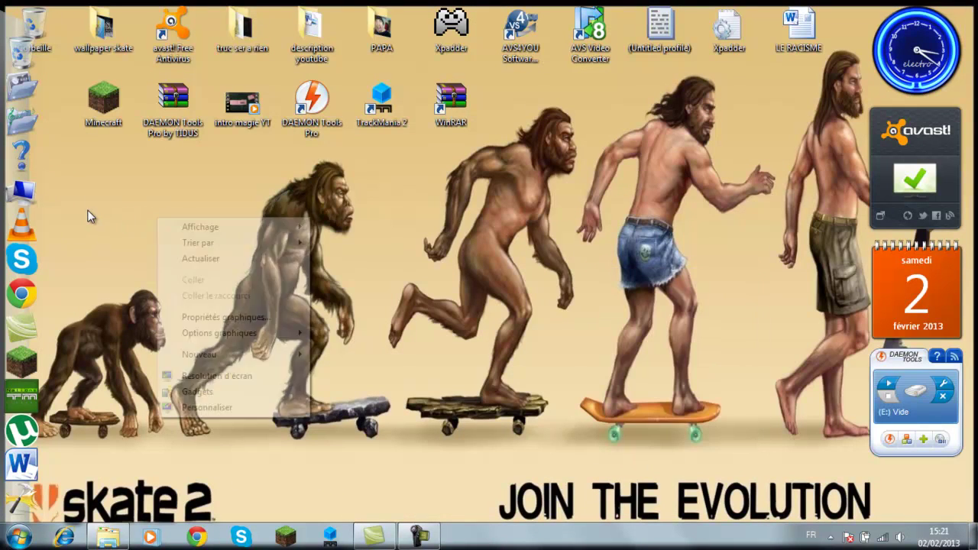
click(76, 206)
drag(69, 202, 870, 2)
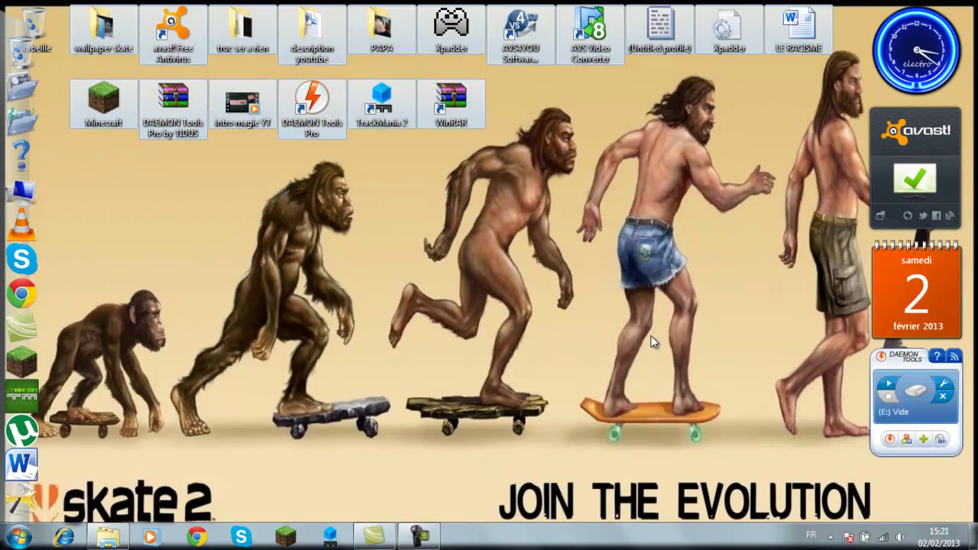
right_click(649, 136)
click(374, 536)
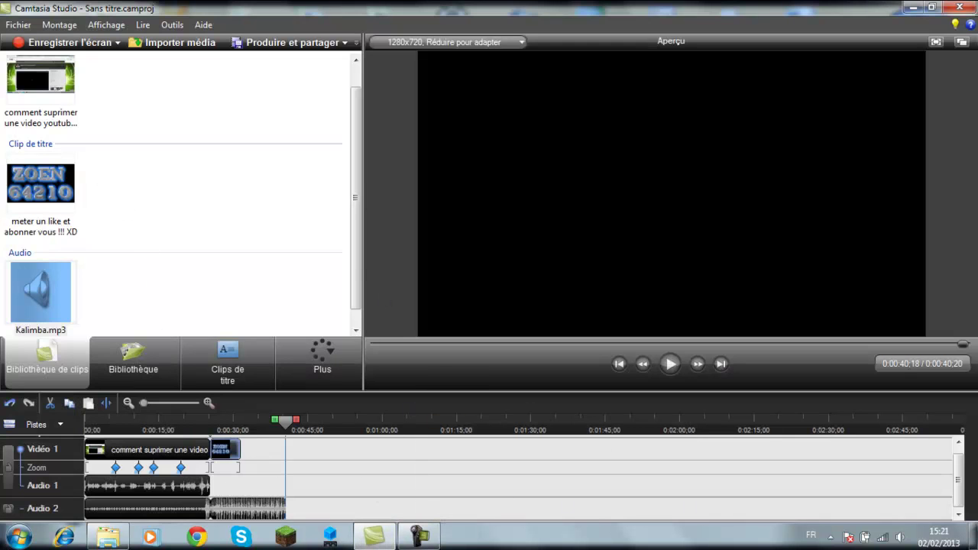
click(427, 541)
click(427, 540)
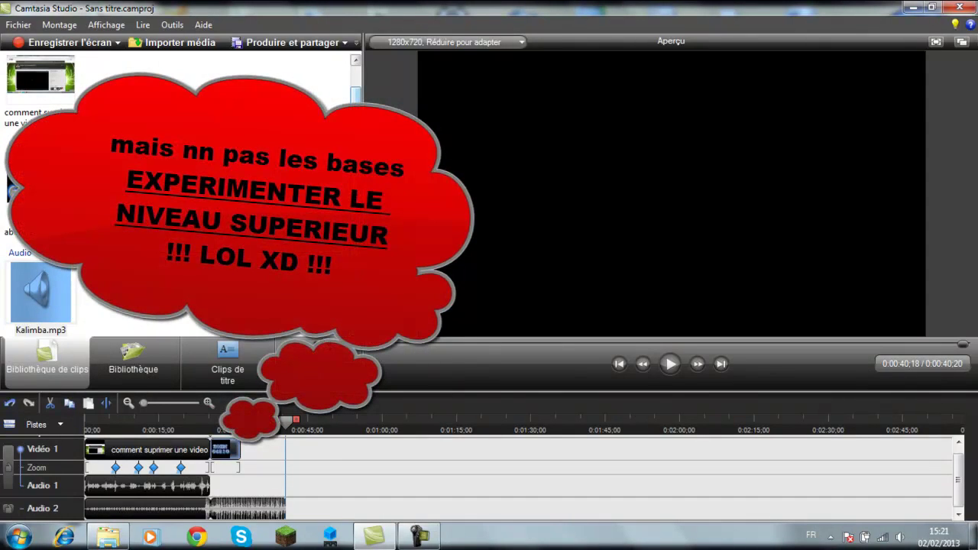
Return the playhead to the start of the timeline
drag(292, 421, 99, 421)
key(ctrl+Home)
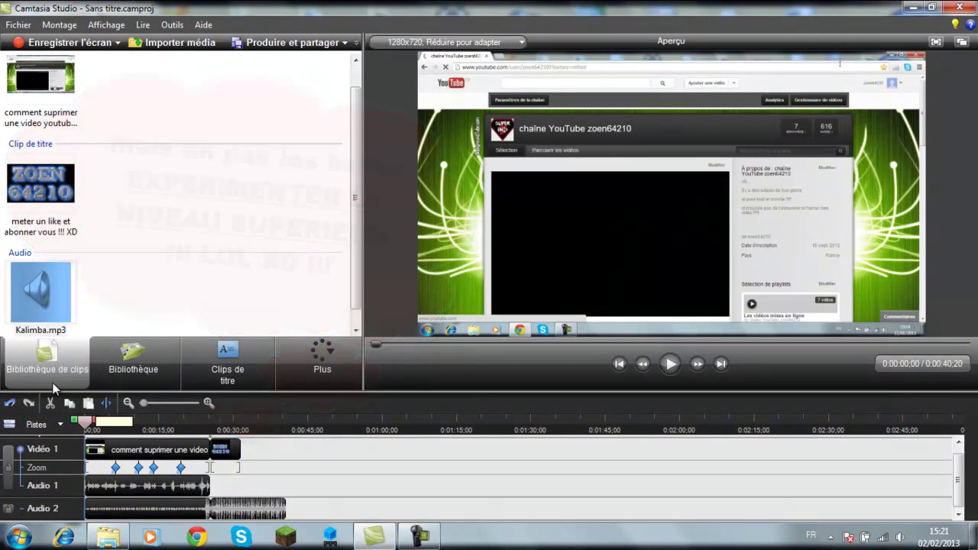